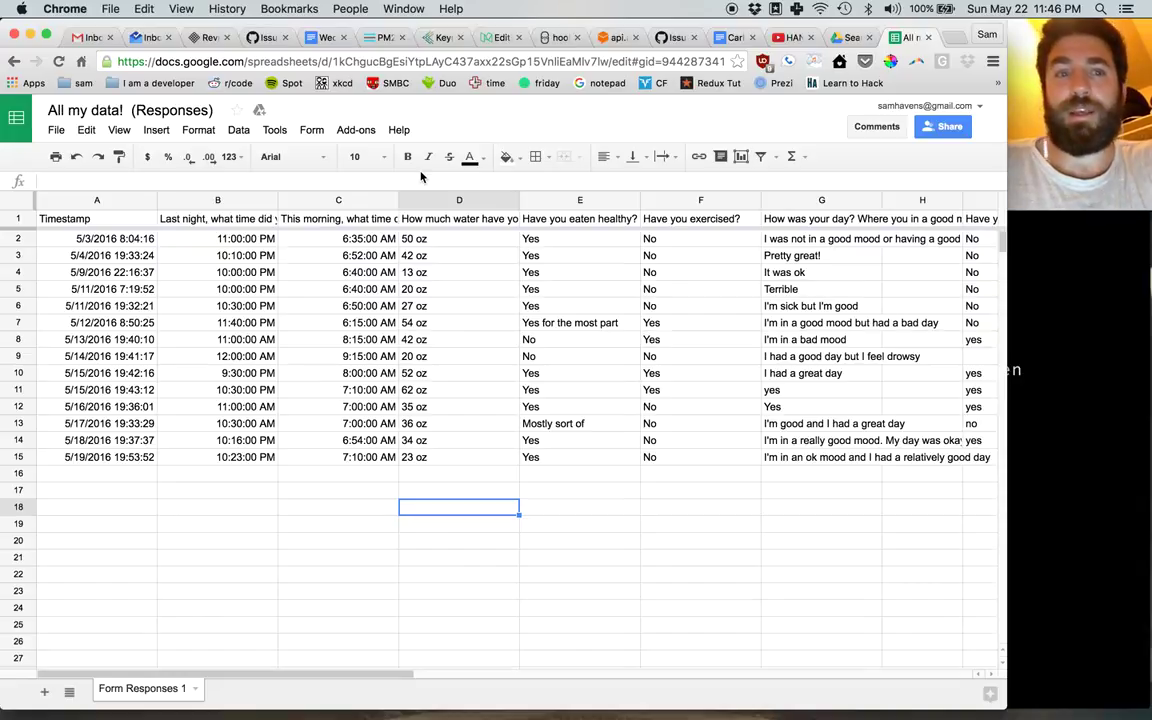
- Change the May 16 and May 17 bedtimes in B12 and B13 to 11:00:00 PM and 10:30:00 PM
click(208, 222)
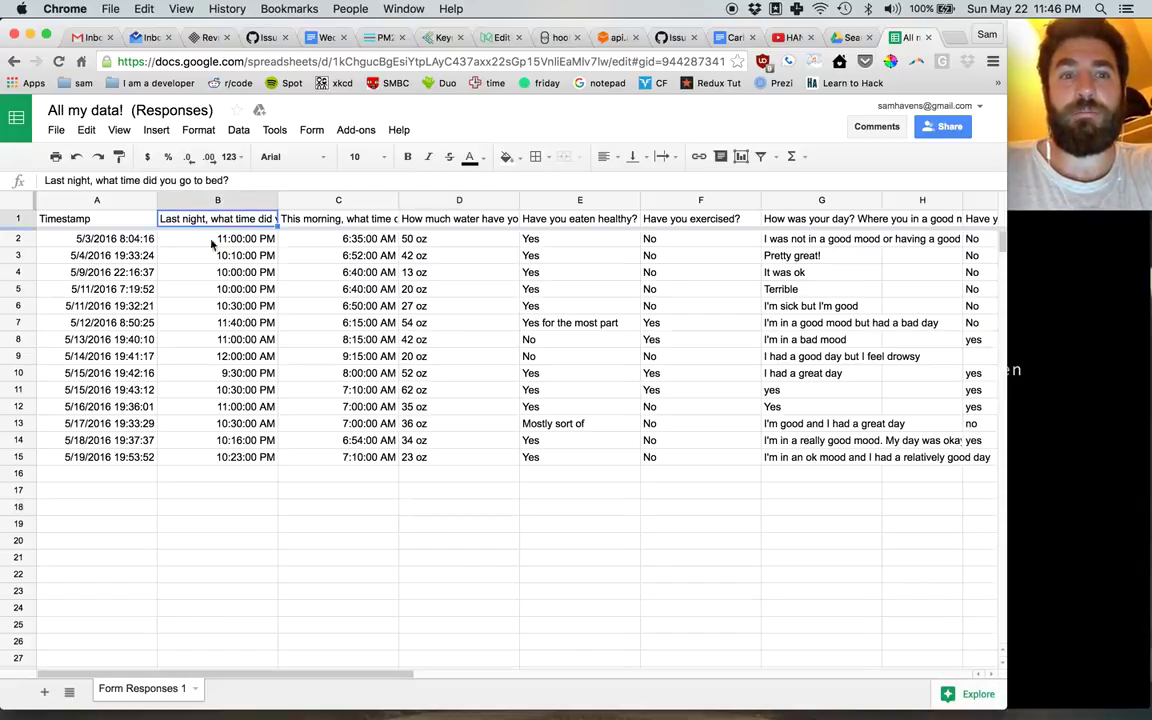
click(264, 406)
click(268, 424)
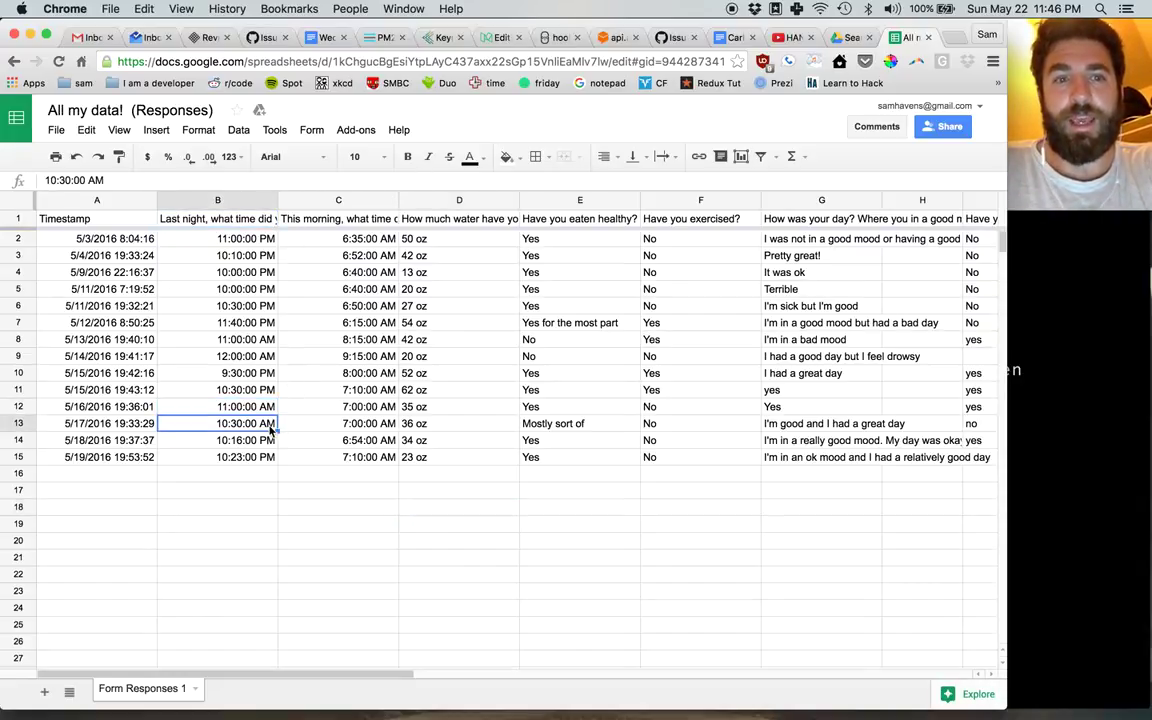
click(268, 406)
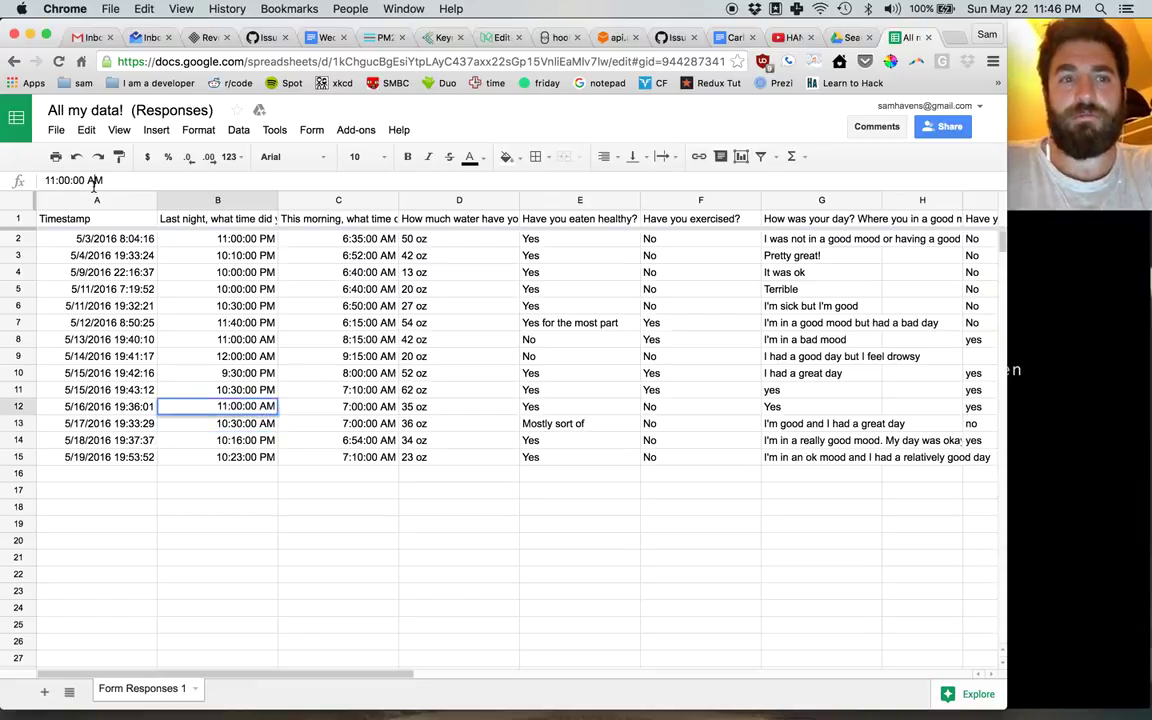
double_click(94, 181)
text(PM)
key(Return)
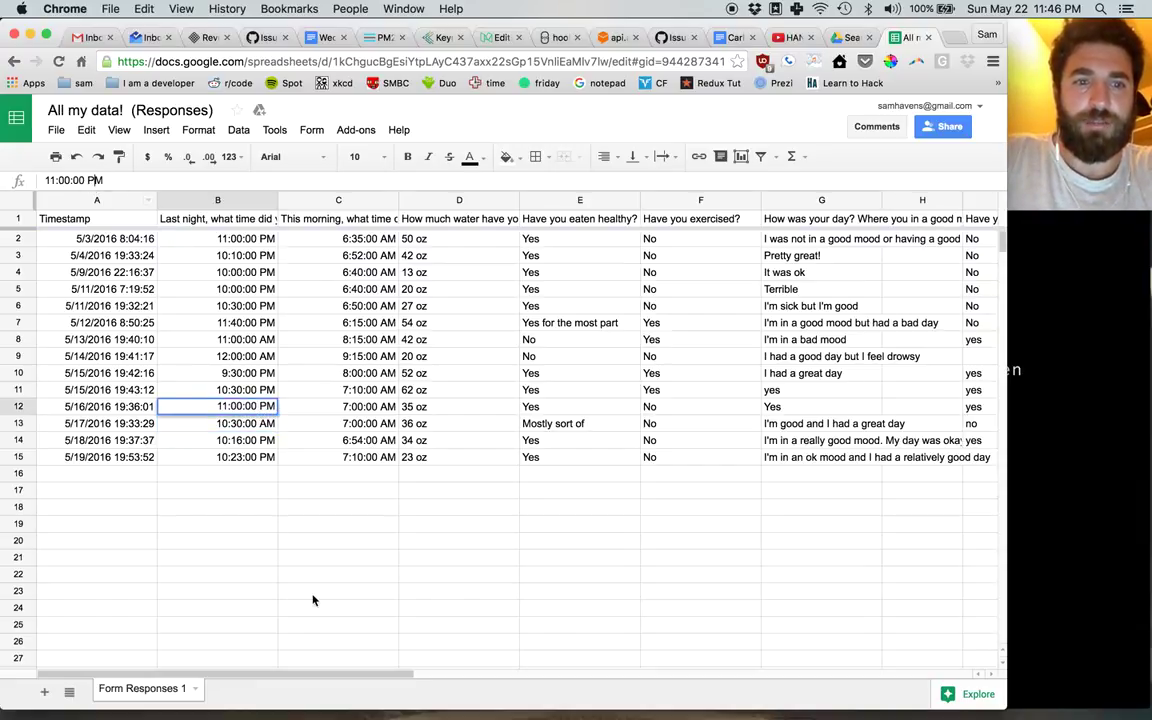
click(264, 424)
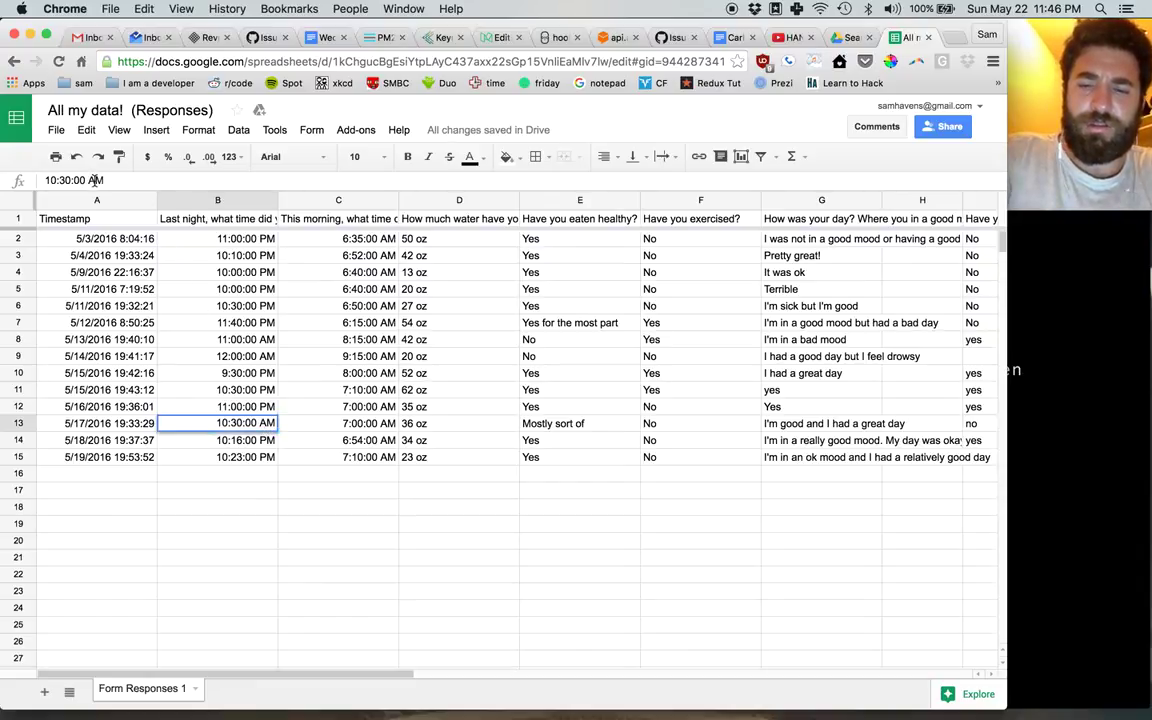
double_click(95, 180)
text(PM)
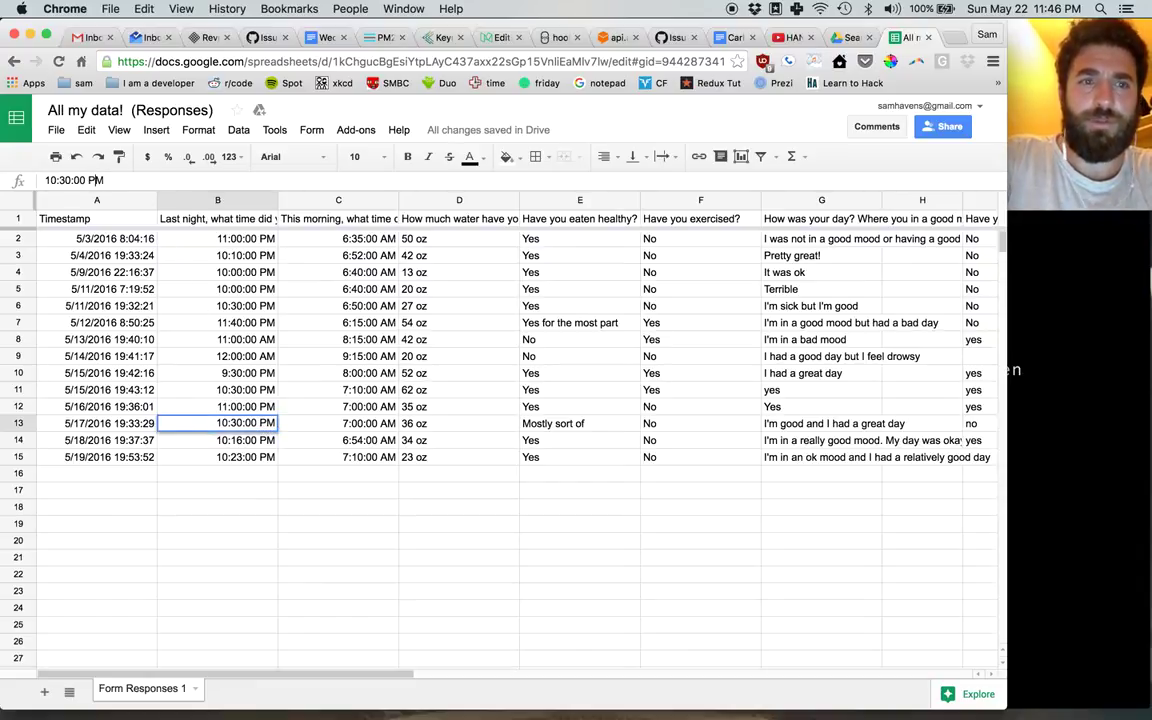
key(Return)
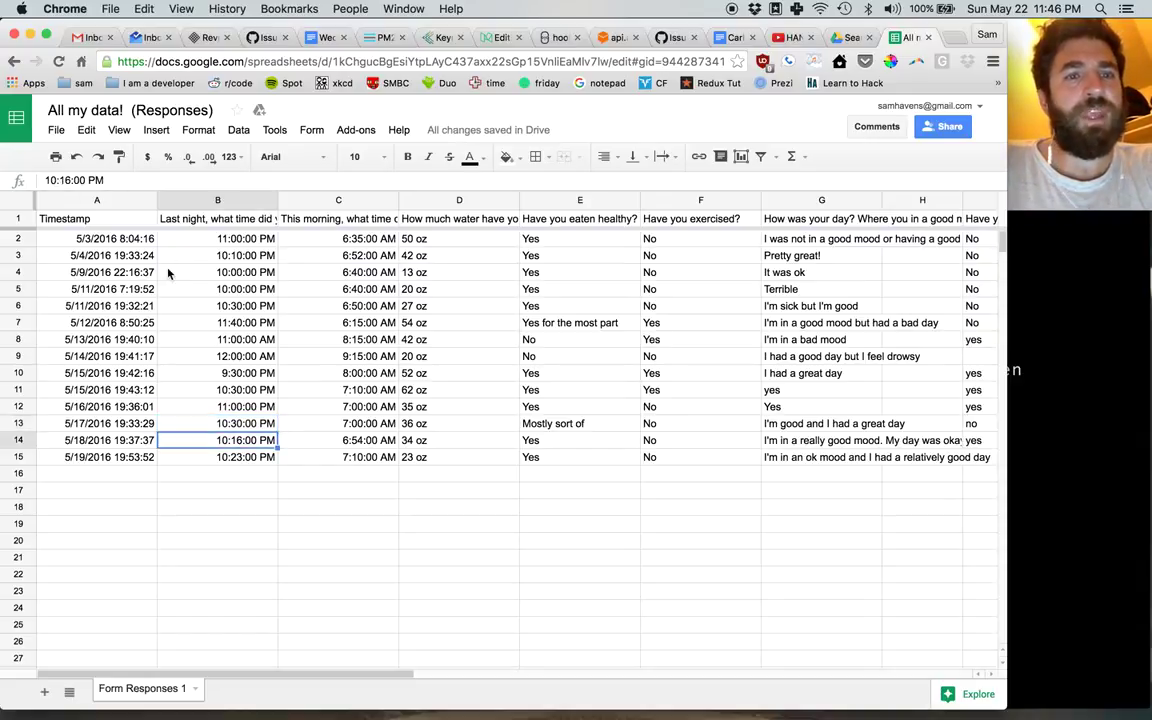
click(240, 242)
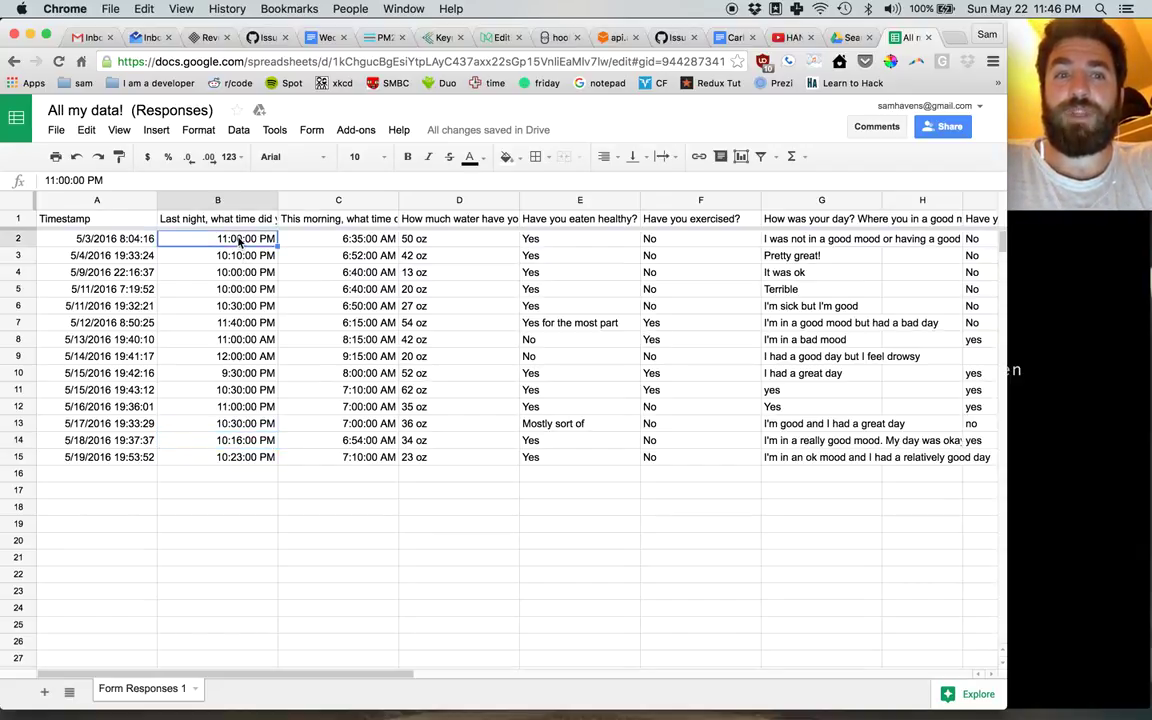
click(314, 254)
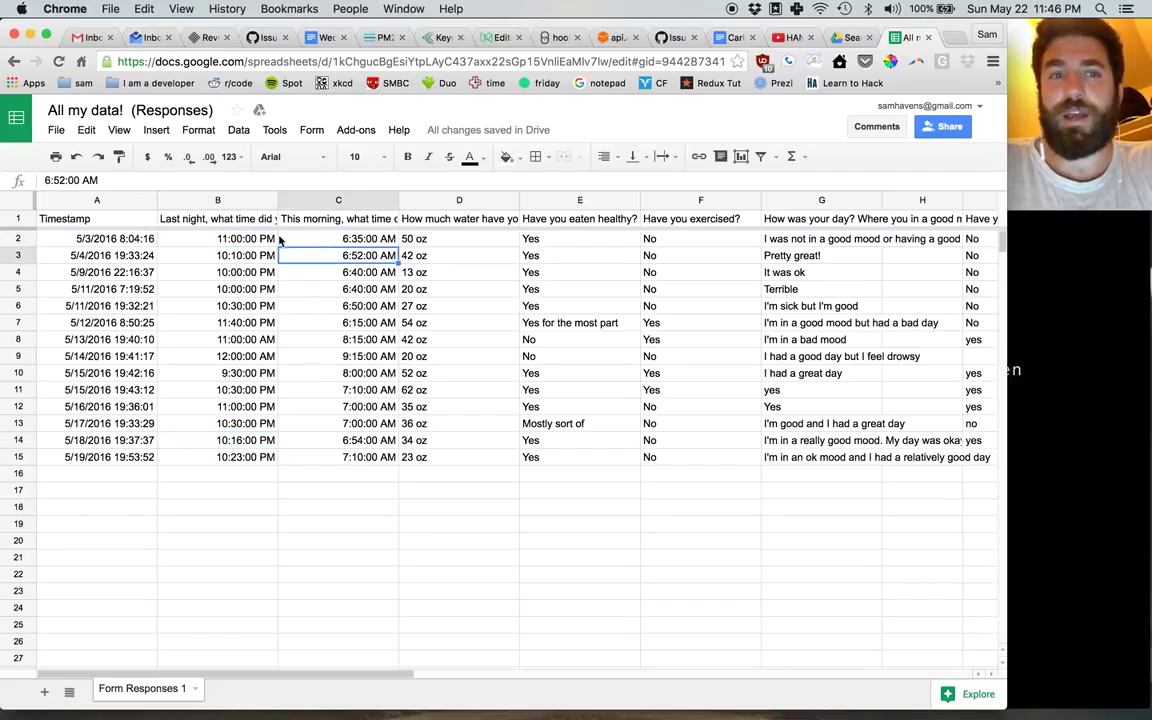
click(245, 240)
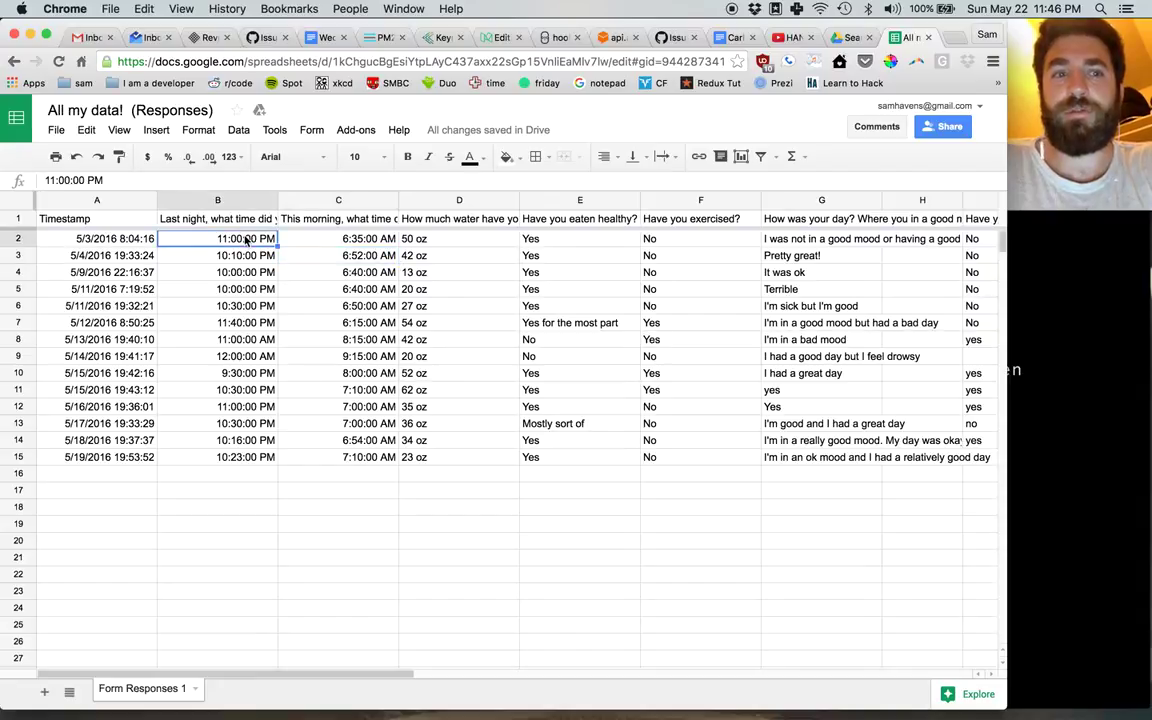
click(307, 245)
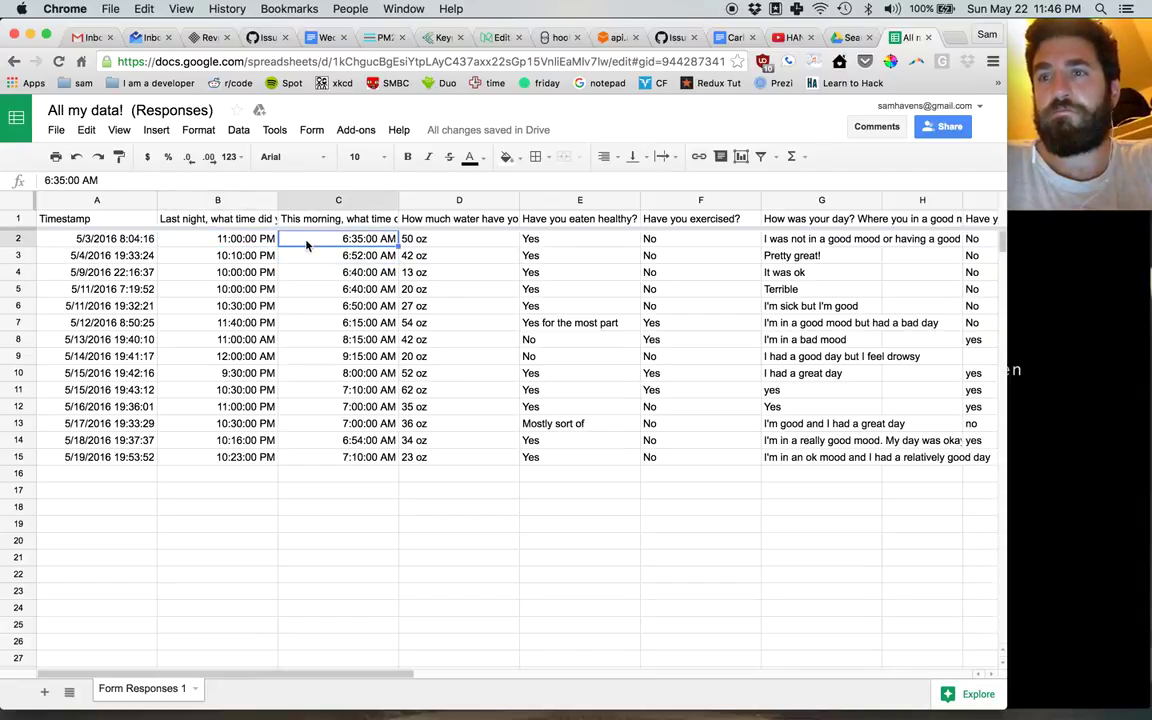
click(261, 258)
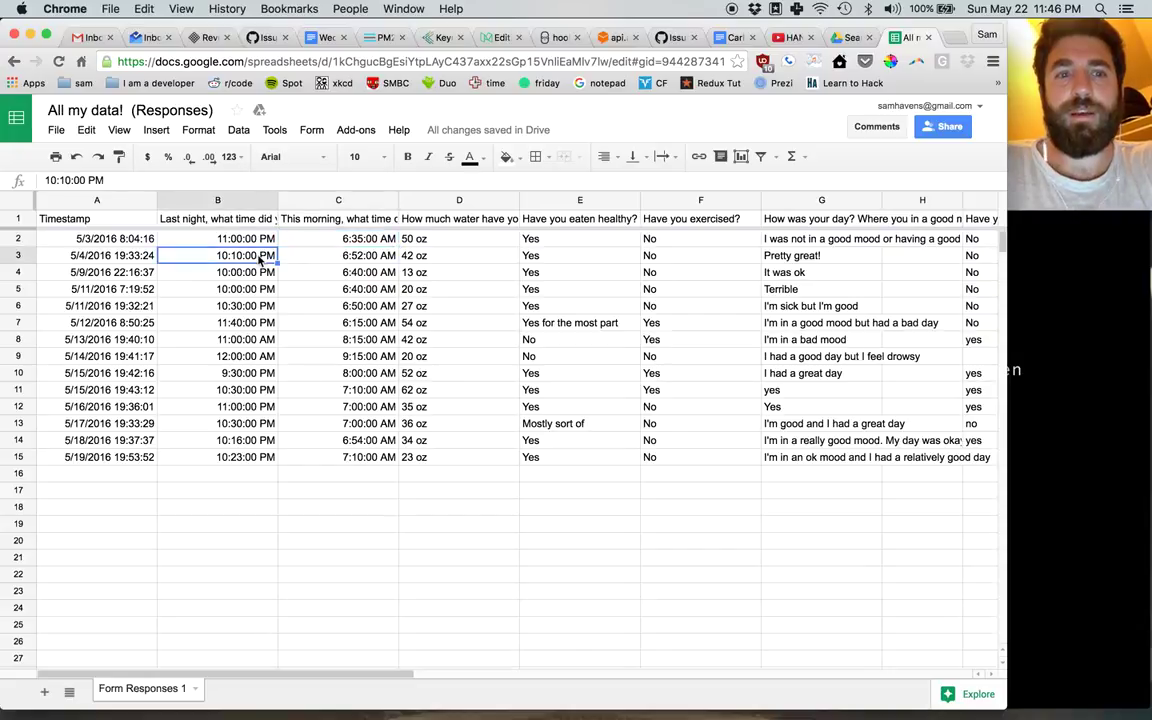
click(243, 242)
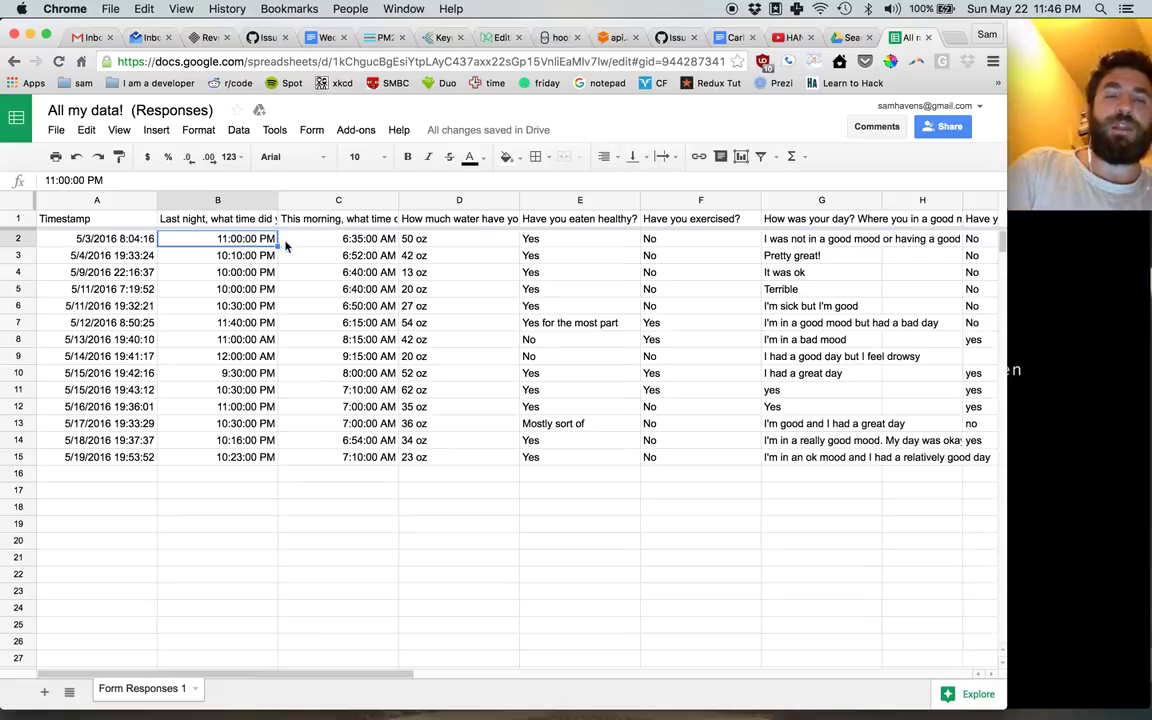
click(322, 244)
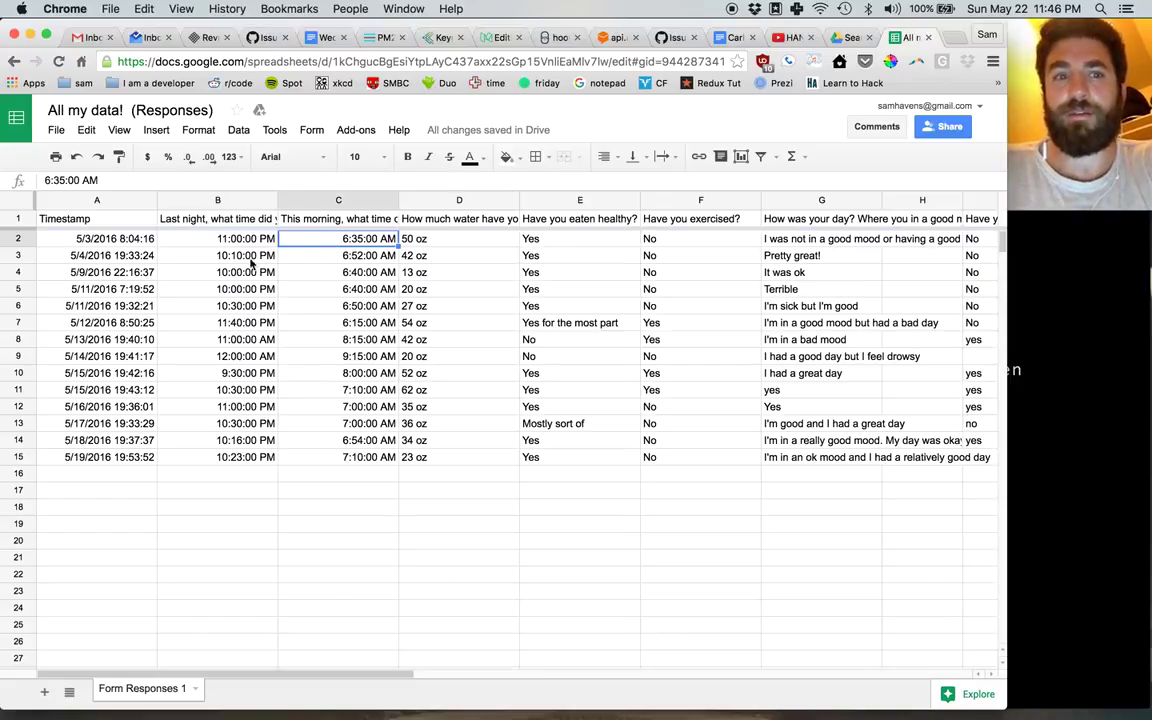
click(231, 239)
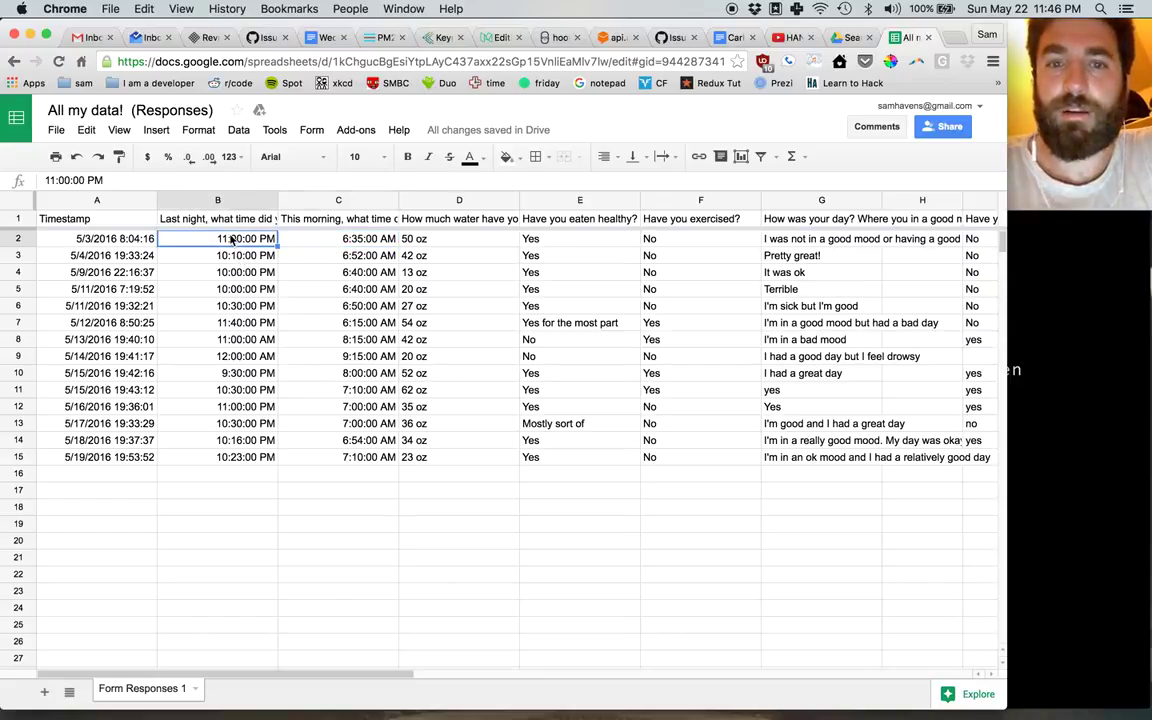
- Apply the two-decimal Number format (1,000.12) to the water-intake cells D2:D15
click(438, 256)
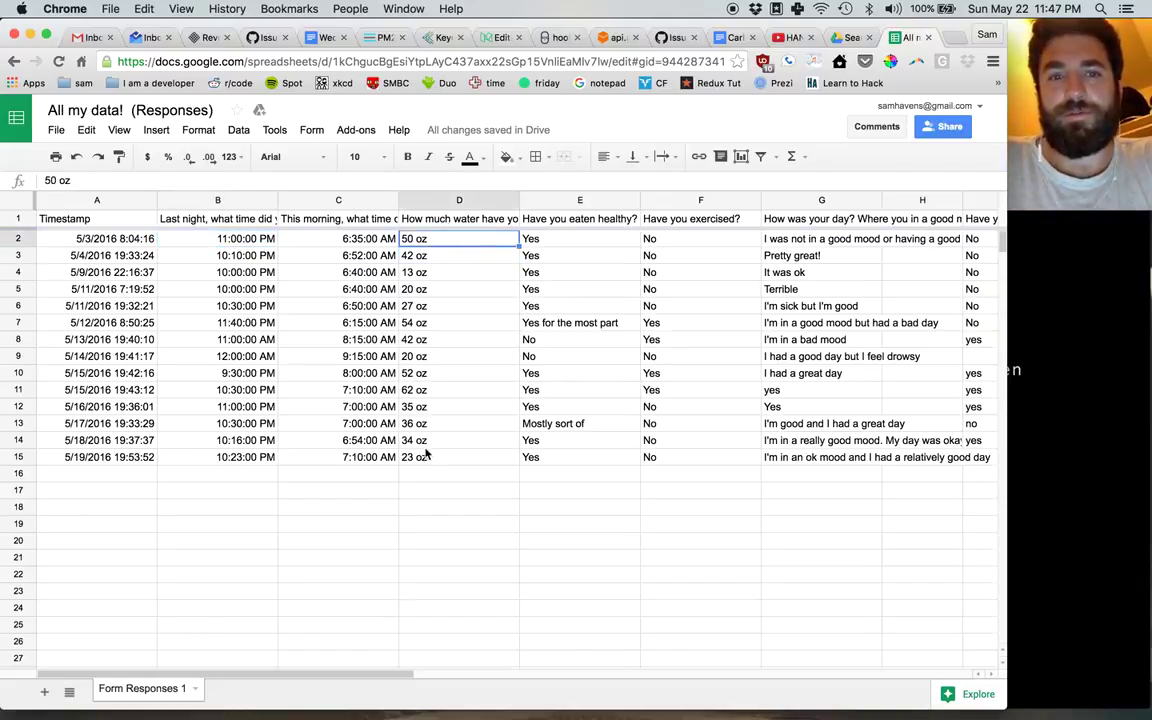
shift+click(422, 458)
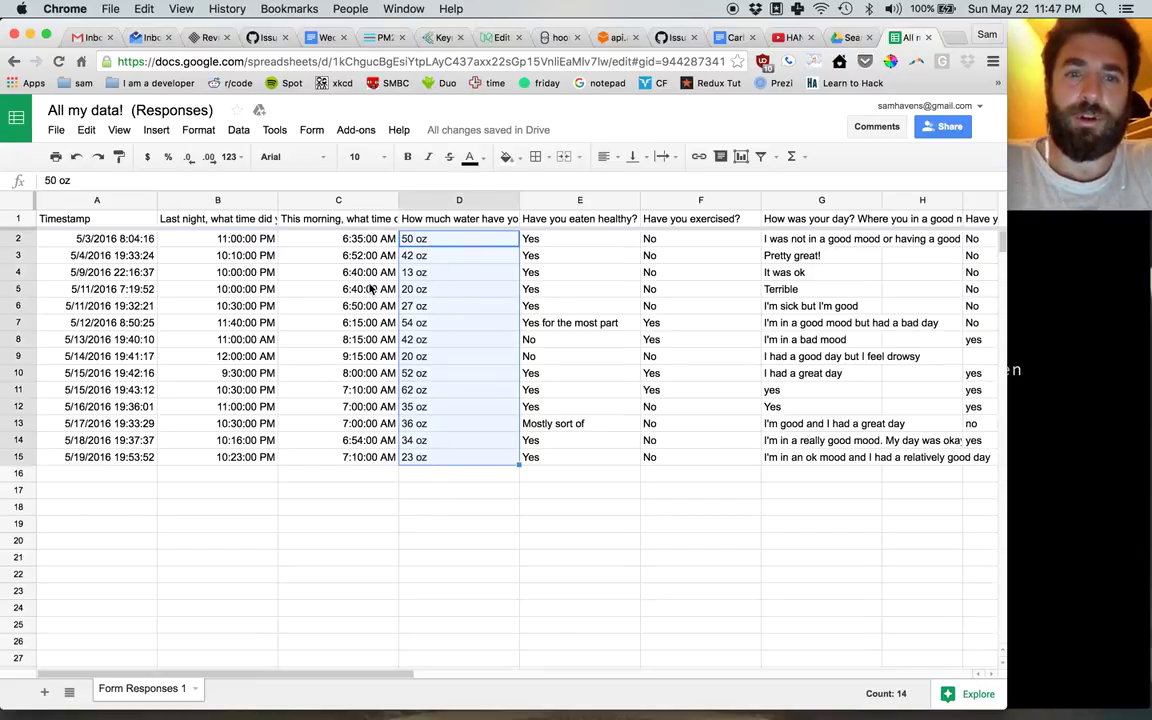
click(212, 130)
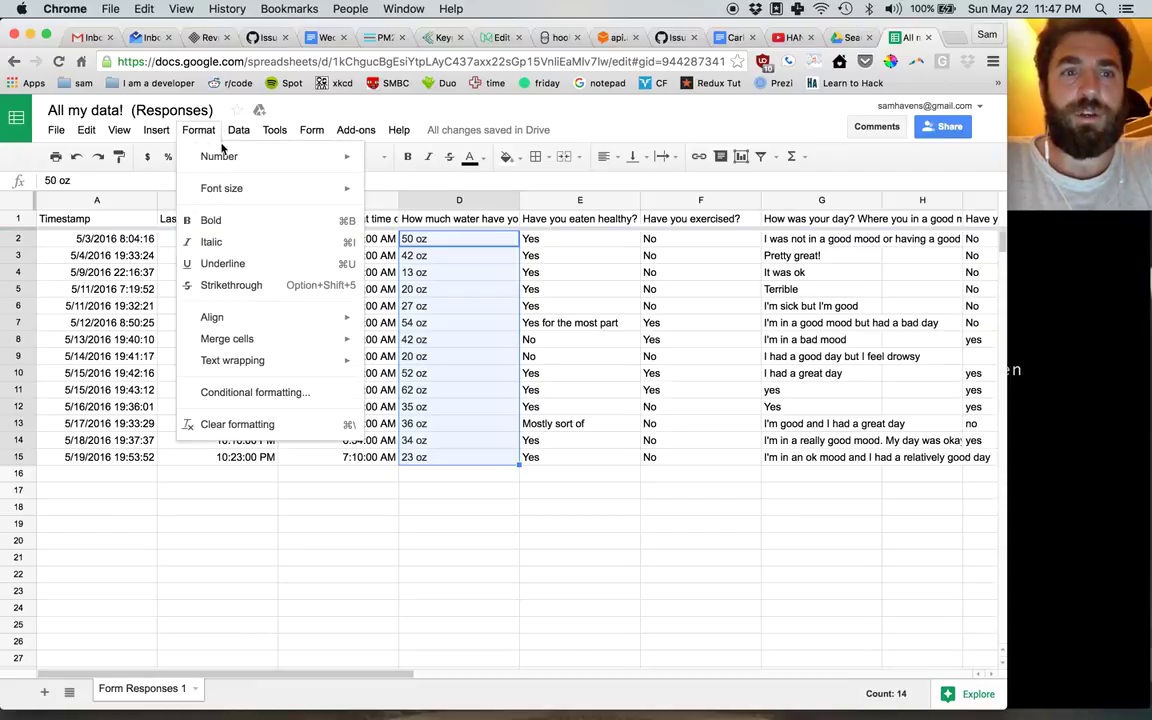
click(414, 216)
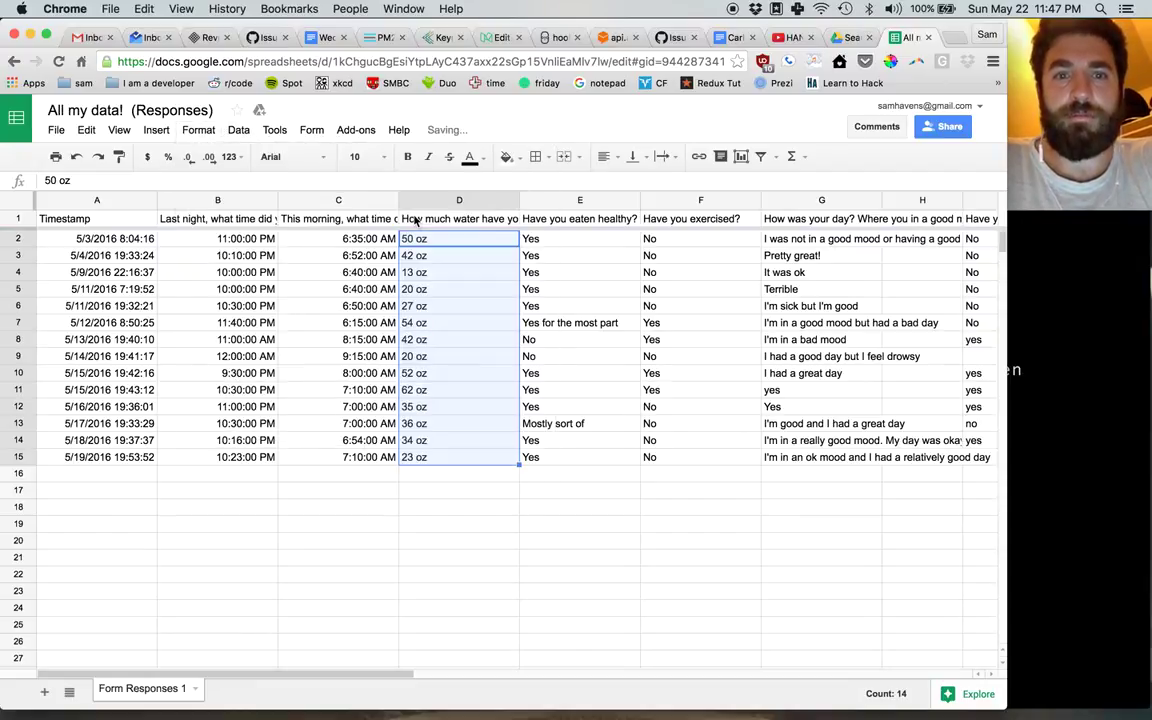
- Start editing the 50 oz water value in D2
click(440, 255)
key(Up)
key(Return)
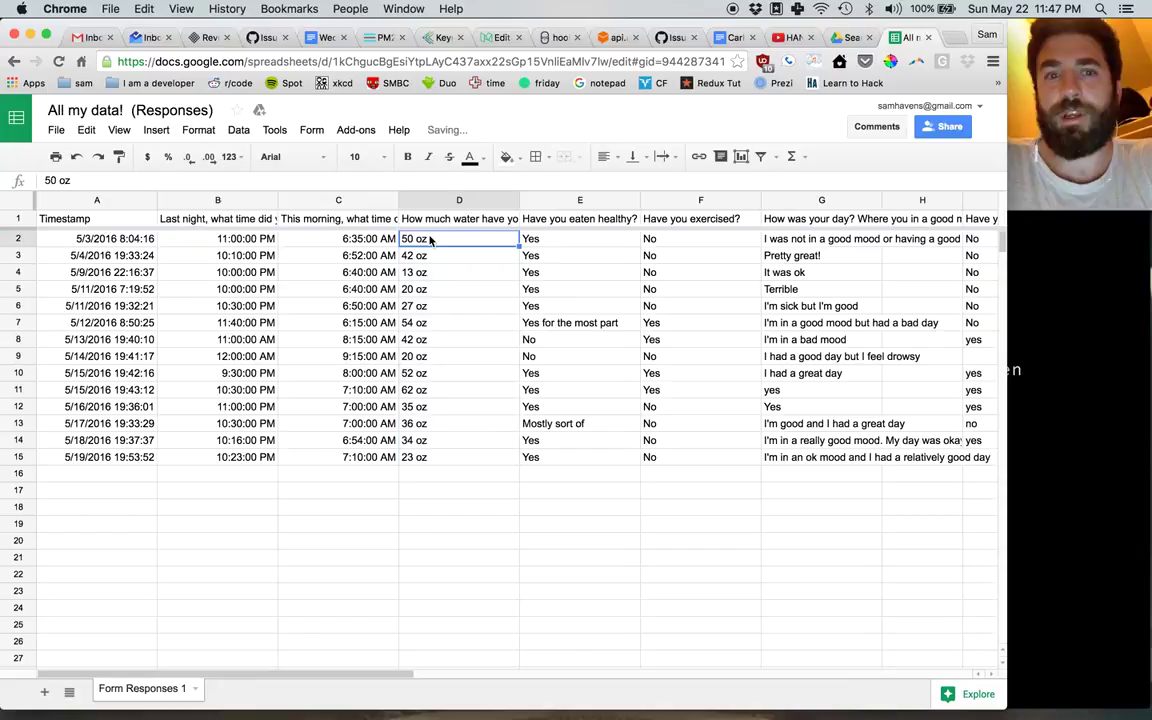
- Strip the oz units from the water cells, then undo the edits to restore the oz text
key(BackSpace)
key(BackSpace)
key(BackSpace)
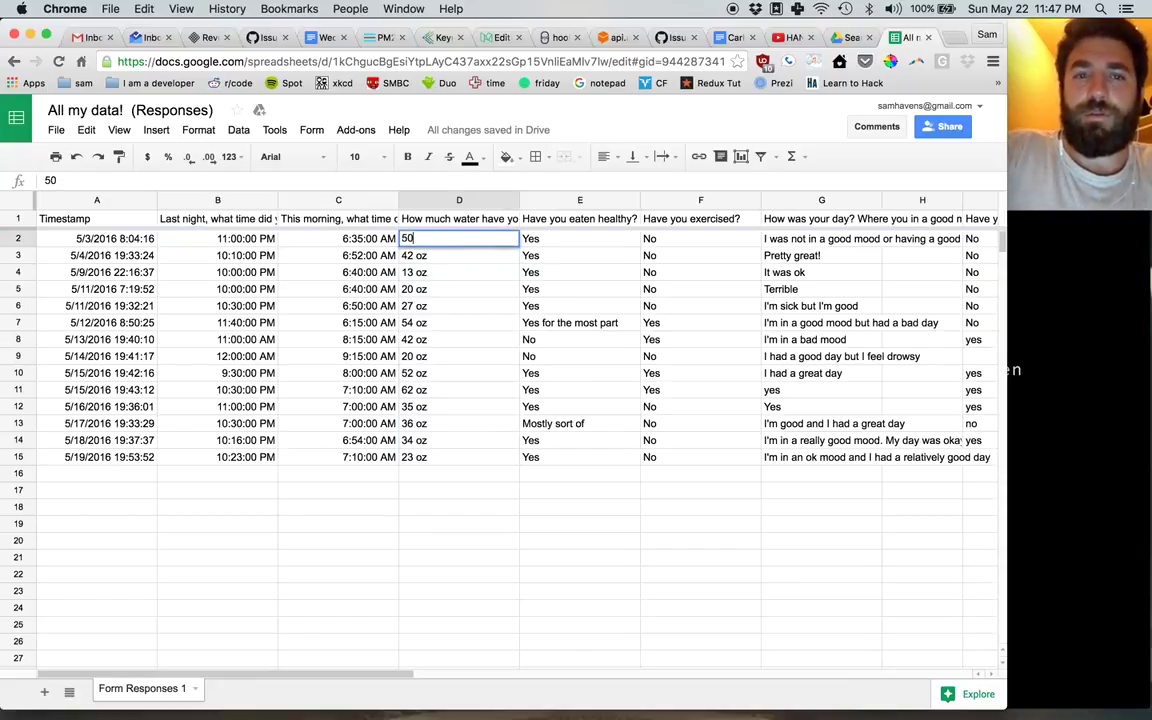
key(Return)
key(Return)
key(BackSpace)
key(BackSpace)
key(BackSpace)
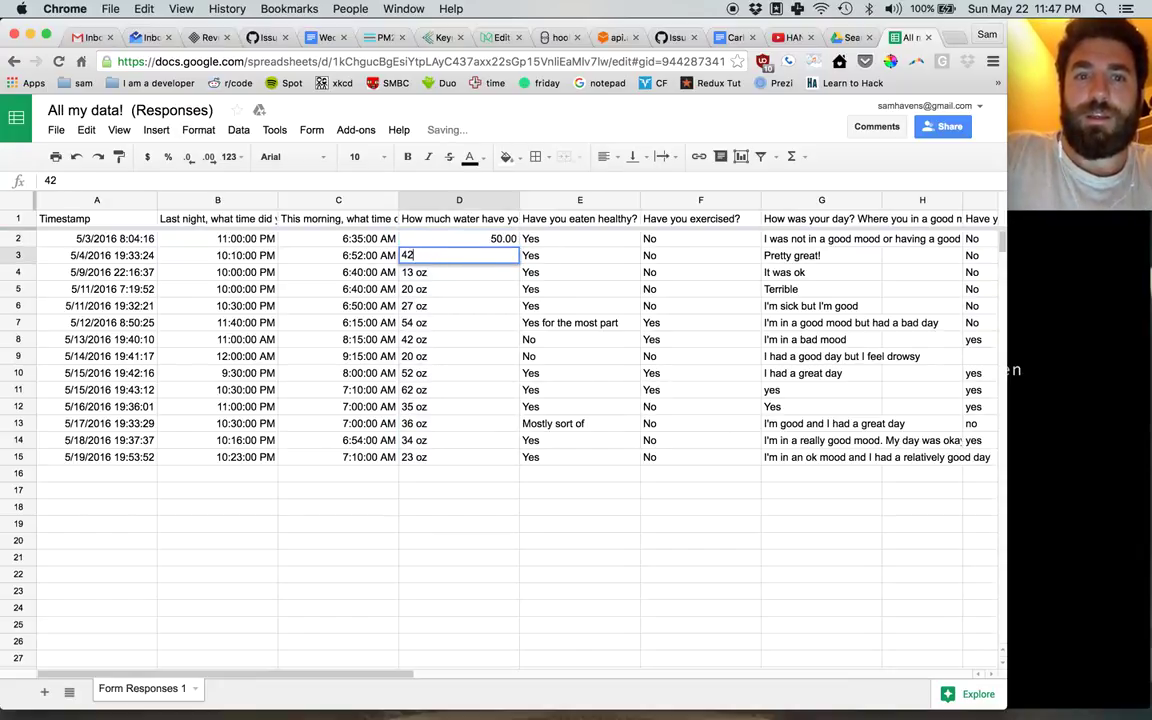
key(Return)
key(Return)
key(BackSpace)
key(BackSpace)
key(BackSpace)
key(Return)
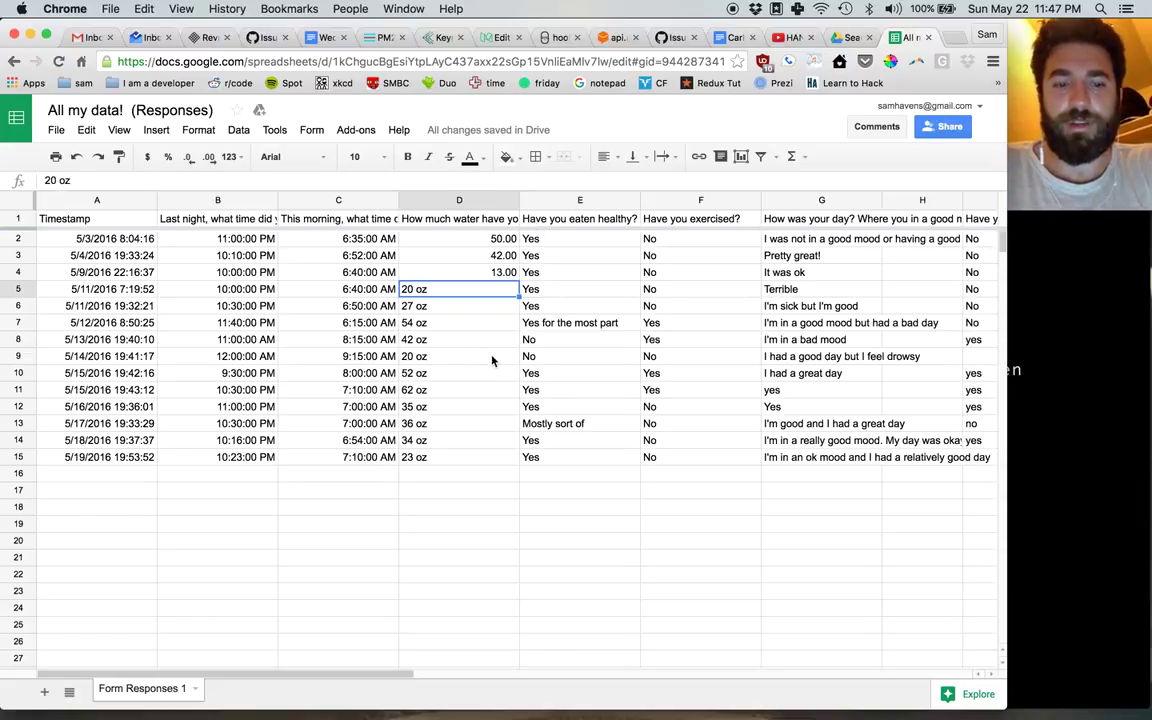
key(super+z)
key(super+z)
key(super+z)
key(super+z)
key(super+z)
key(super+z)
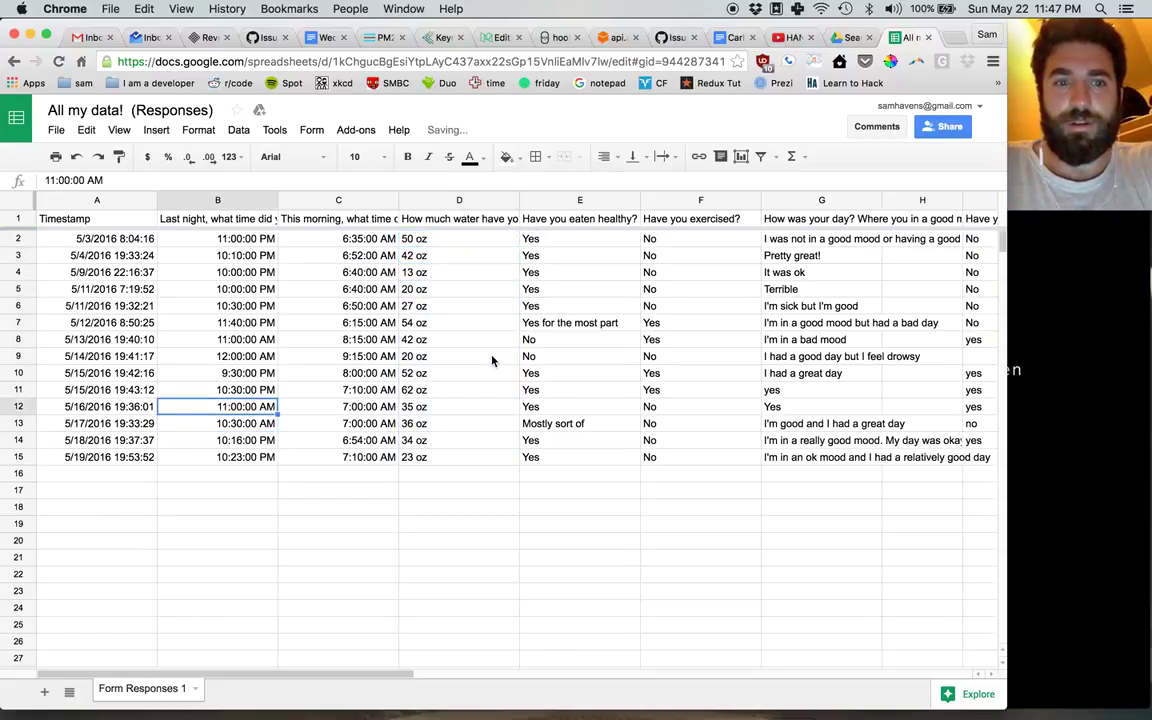
key(super+z)
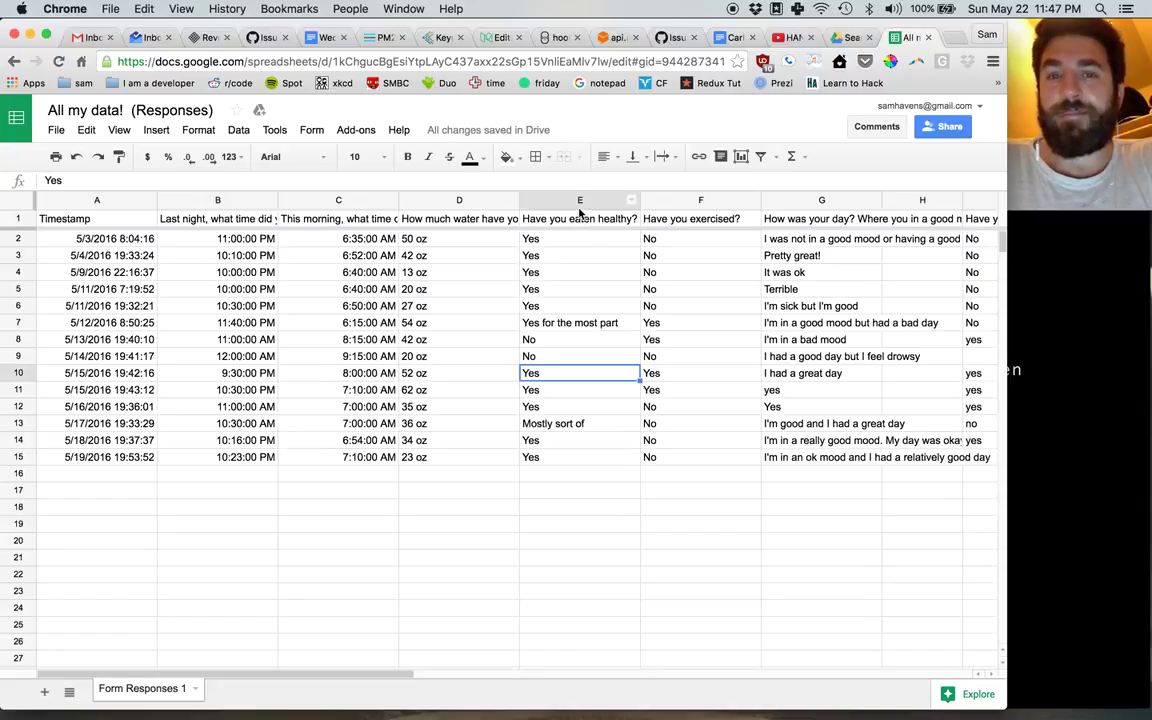
- Replace 'Yes for the most part' in E7 and 'Mostly sort of' in E13 with No
click(578, 207)
click(580, 438)
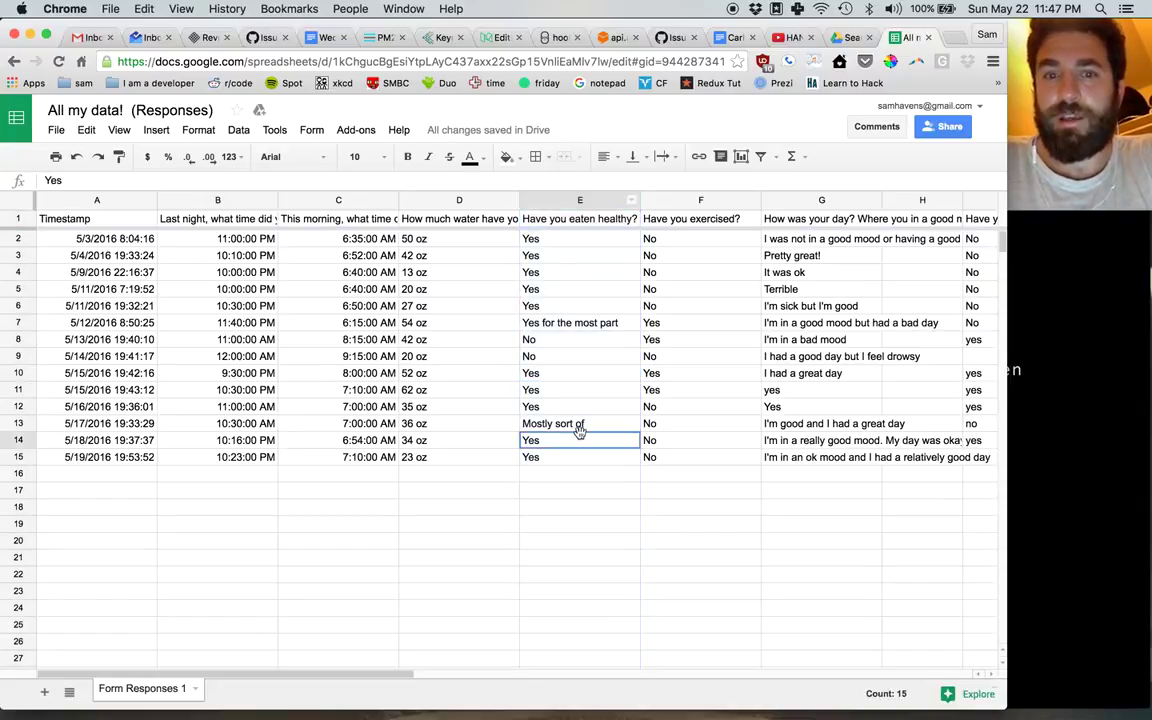
click(562, 325)
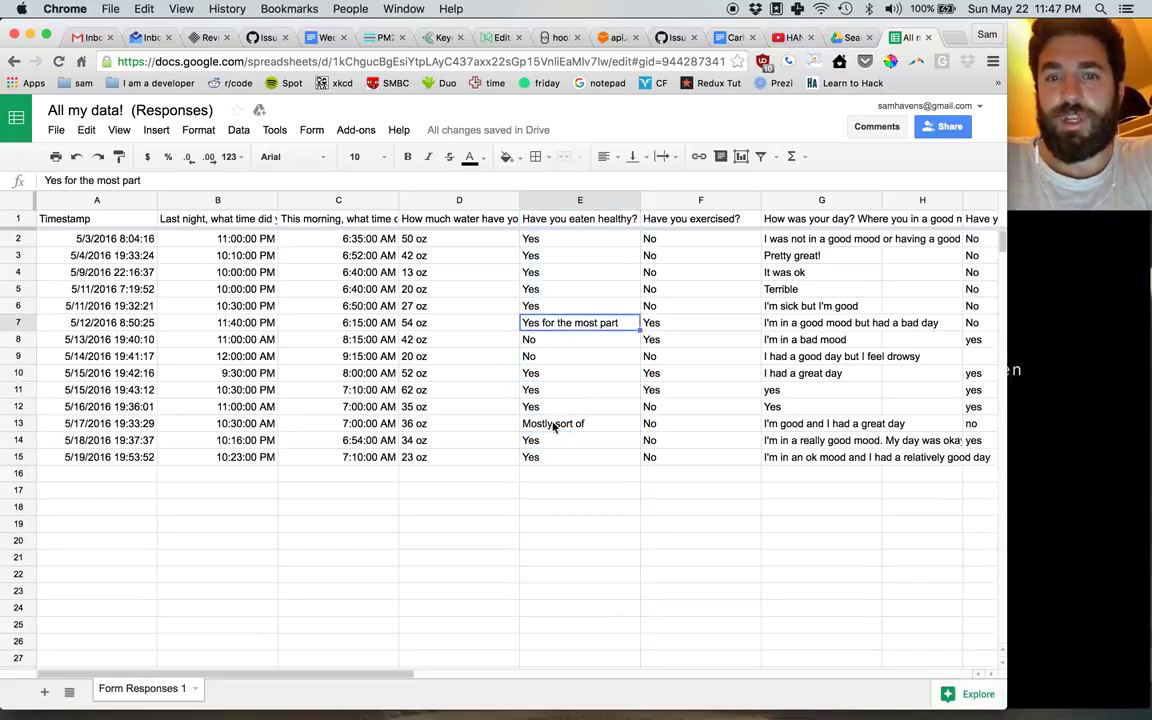
click(553, 426)
click(548, 325)
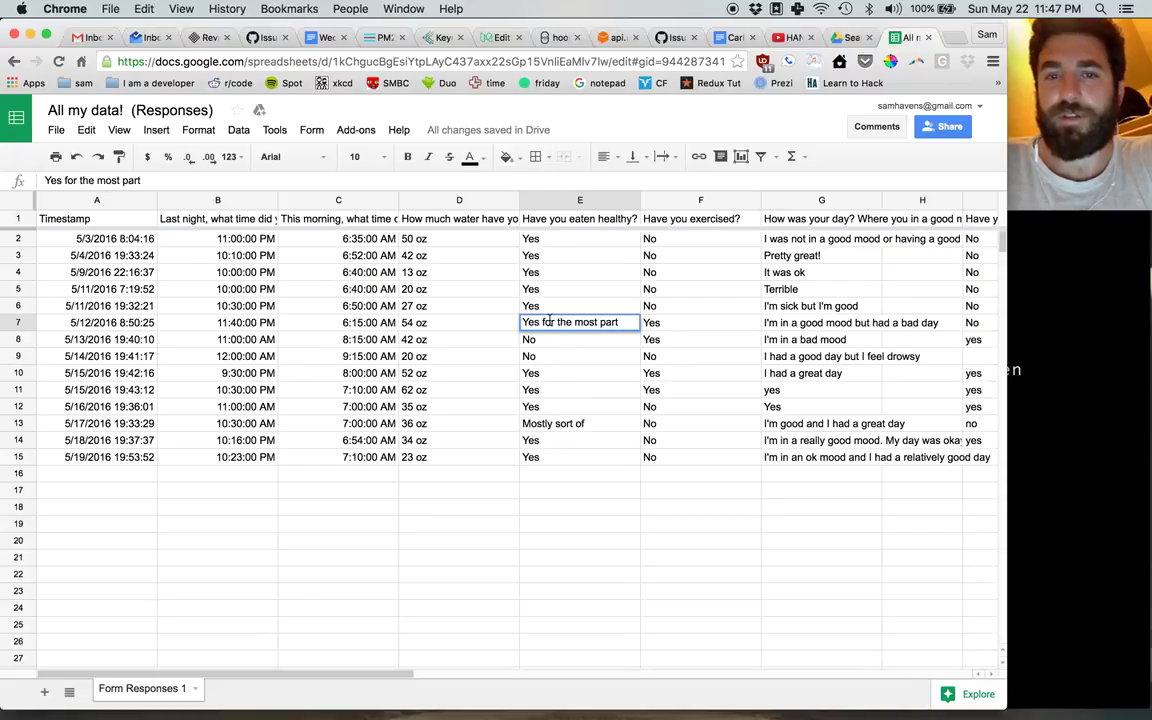
drag(623, 322, 497, 323)
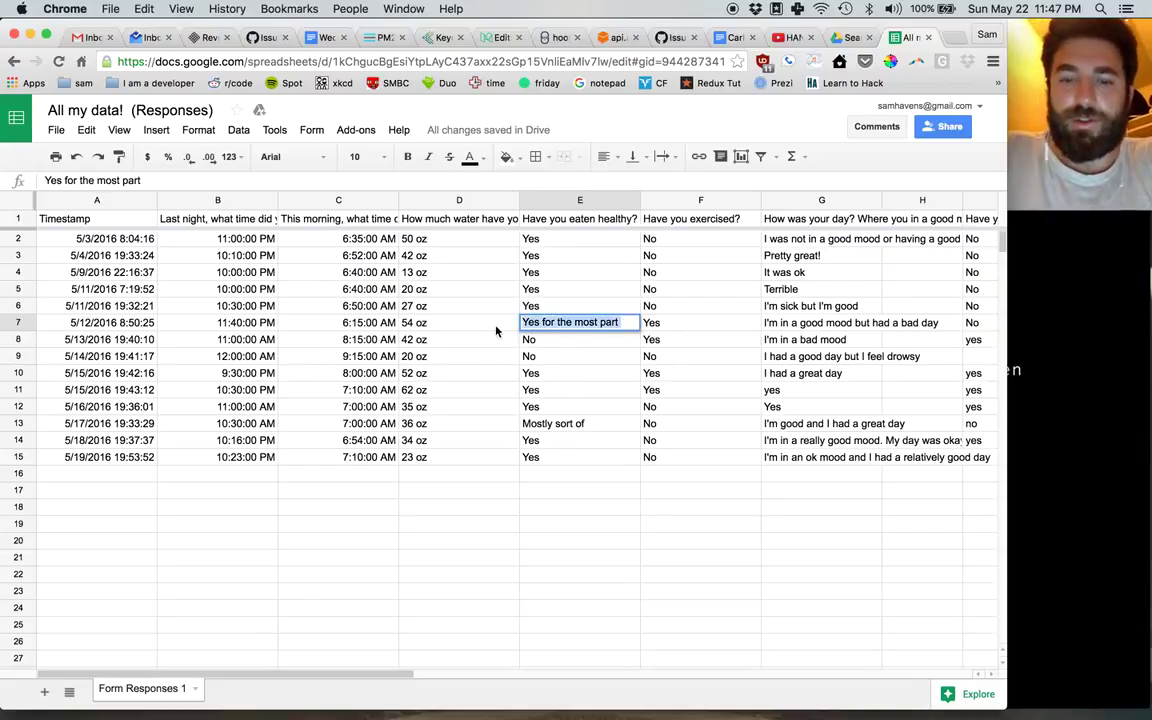
text(No)
double_click(577, 423)
drag(577, 423, 522, 423)
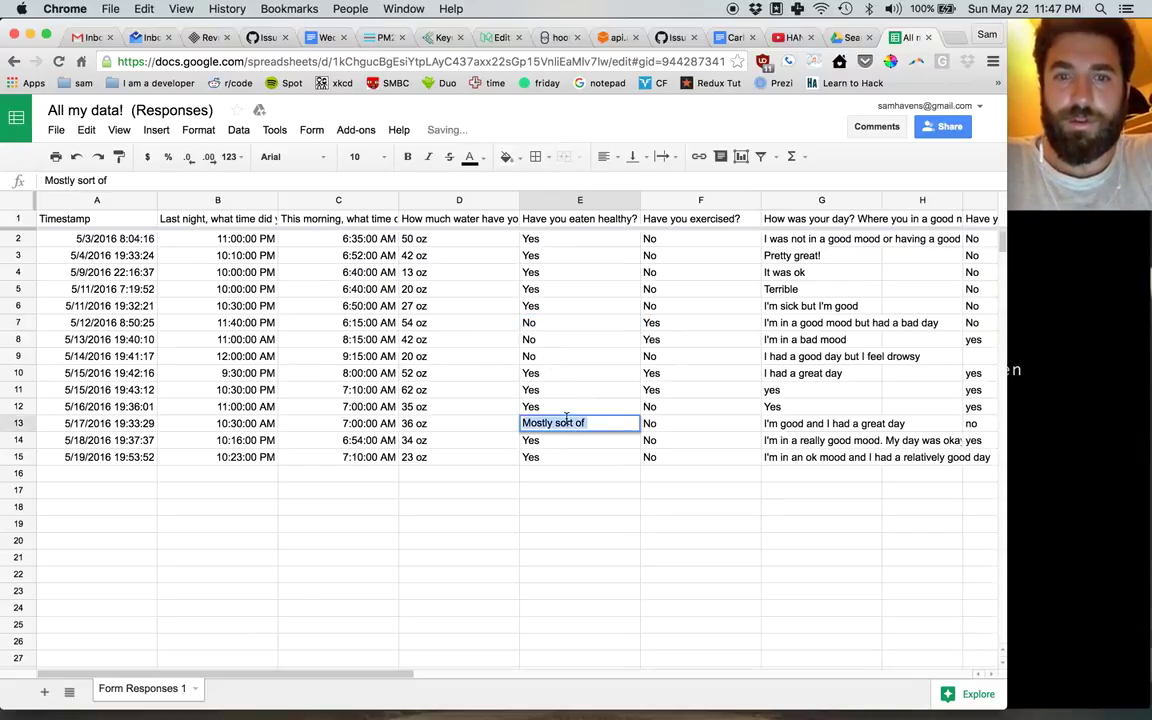
text(No)
key(Return)
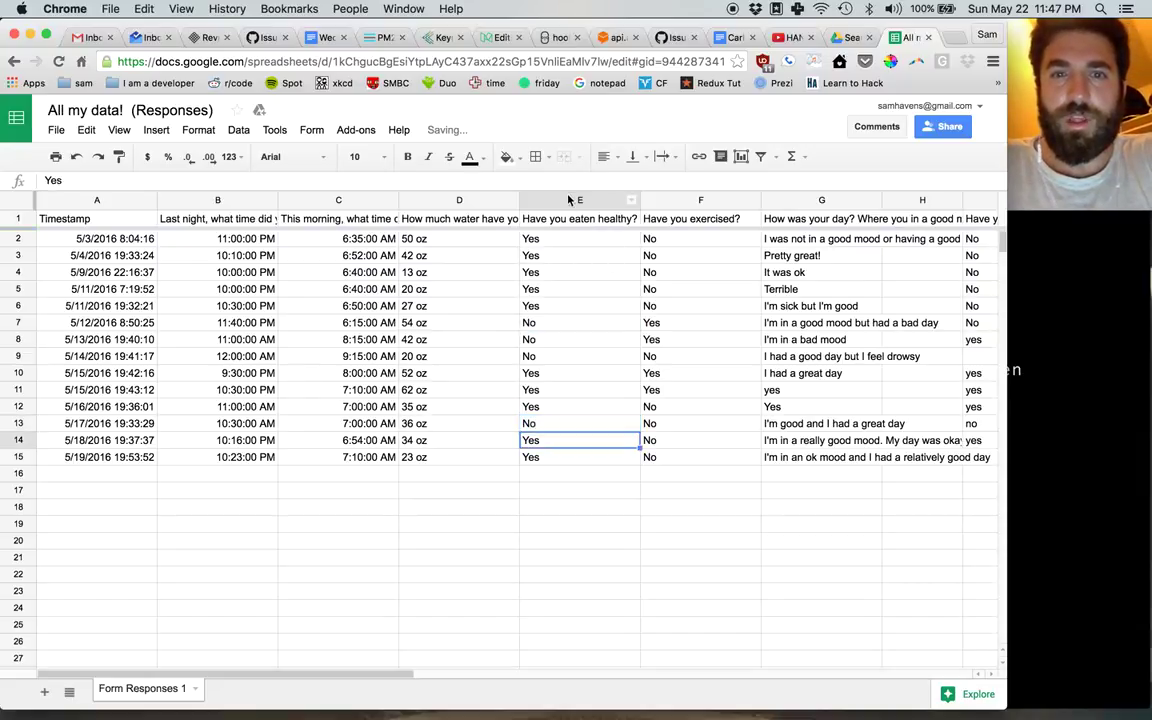
click(525, 199)
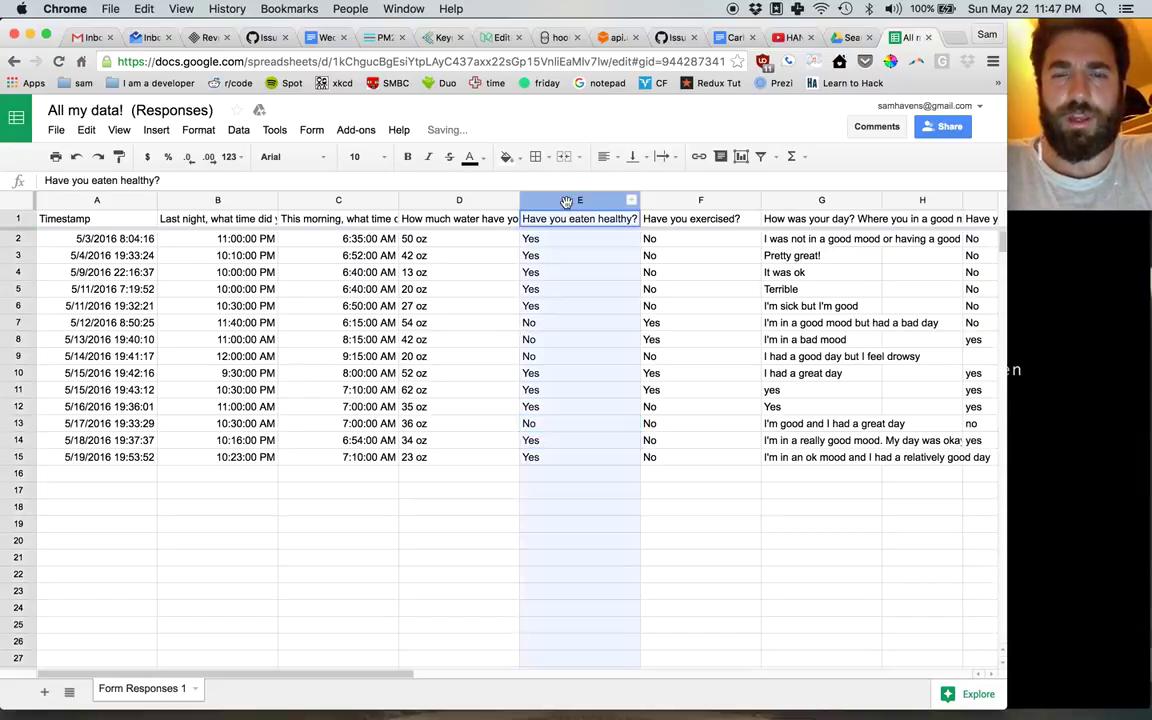
click(741, 157)
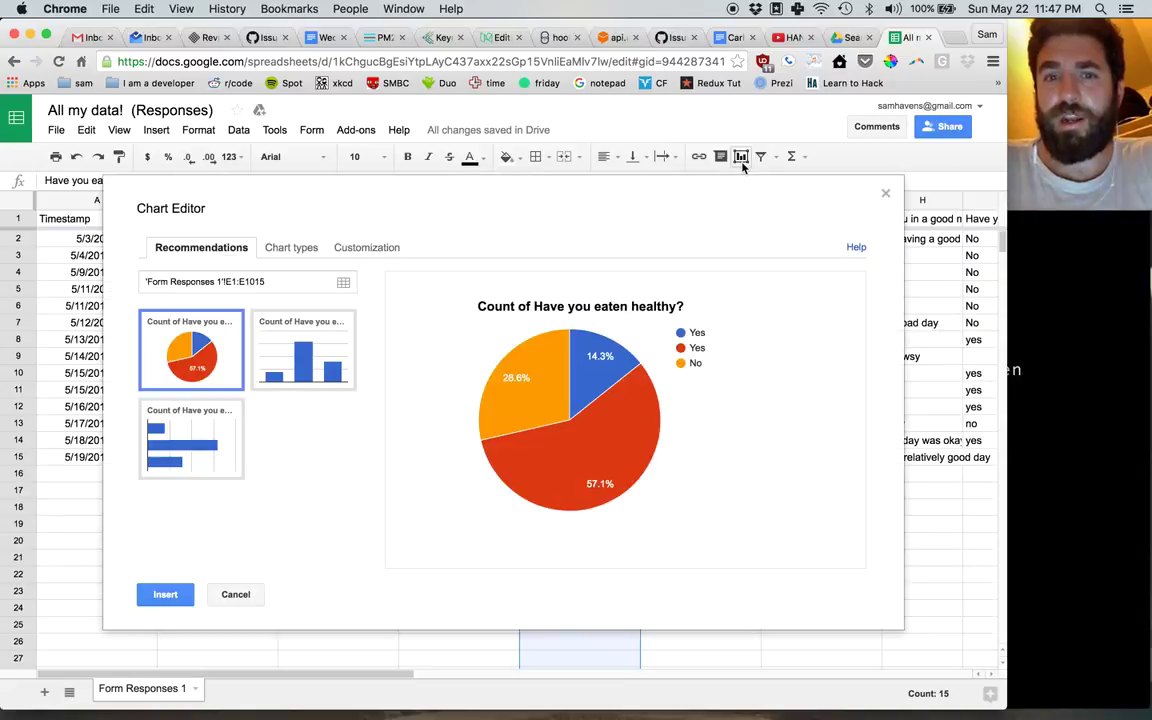
mouse_move(600, 370)
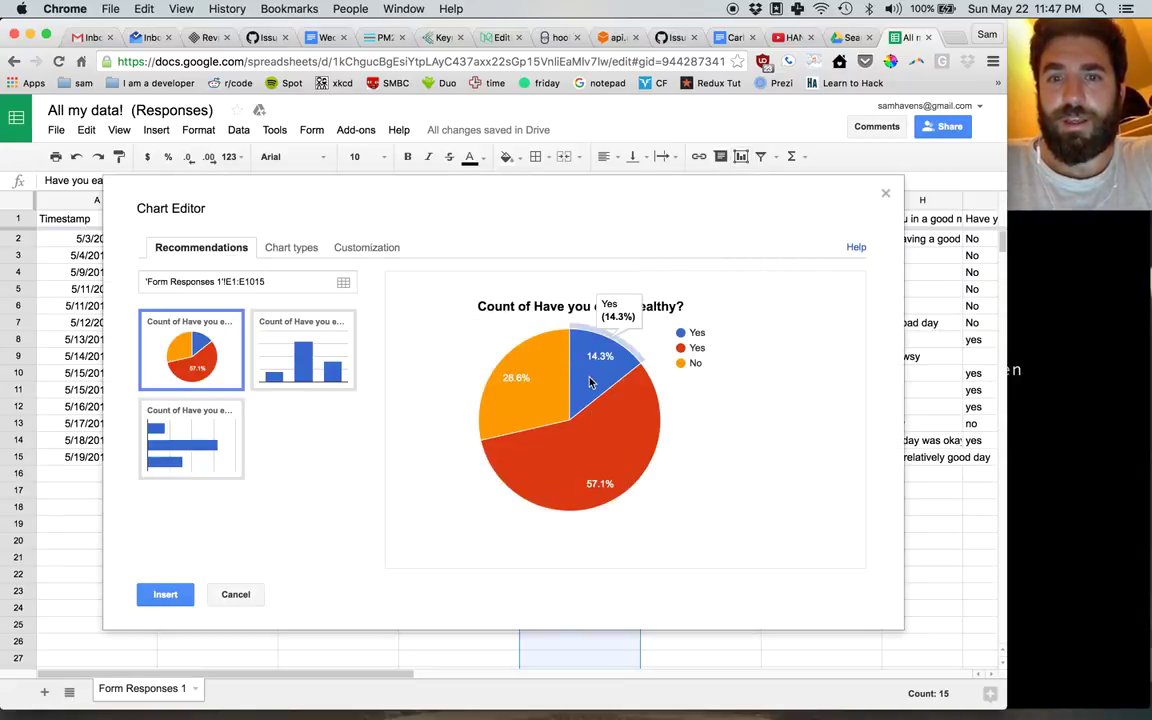
click(230, 594)
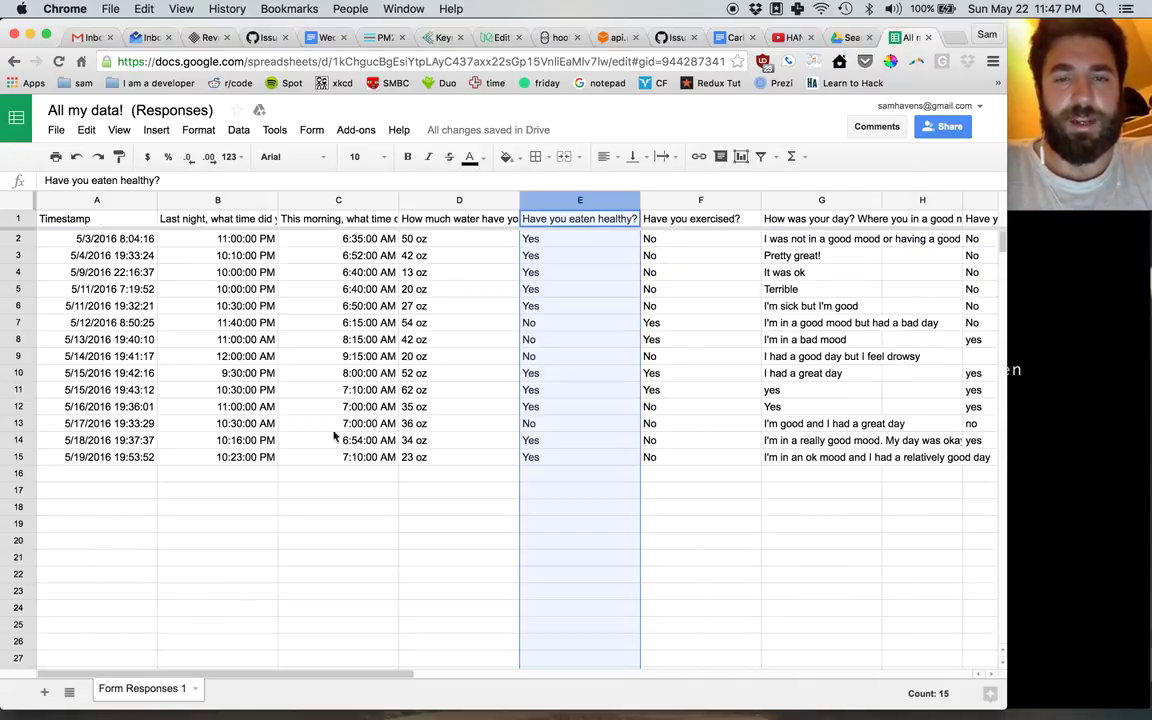
click(551, 241)
- Re-commit each Yes/No answer in column E from E2 down to row 14
key(Return)
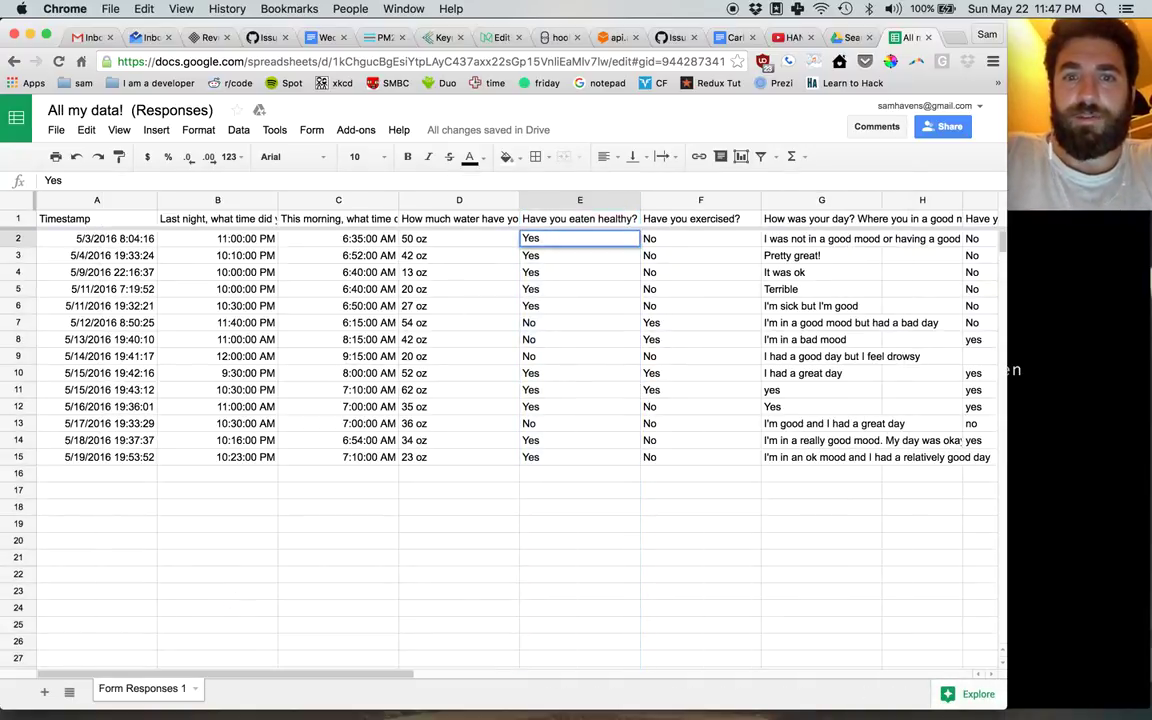
key(Return)
key(Return)
key(Return)
key(Return)
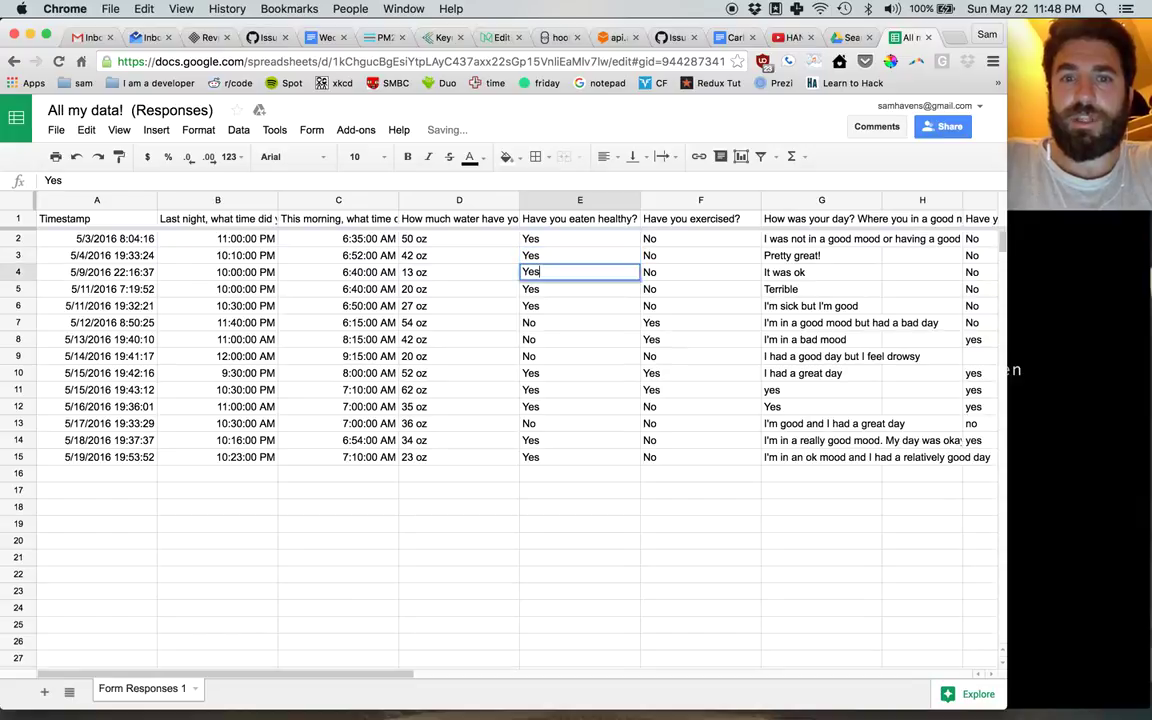
key(Return)
key(Return)
key(Return)
key(Return)
key(Return)
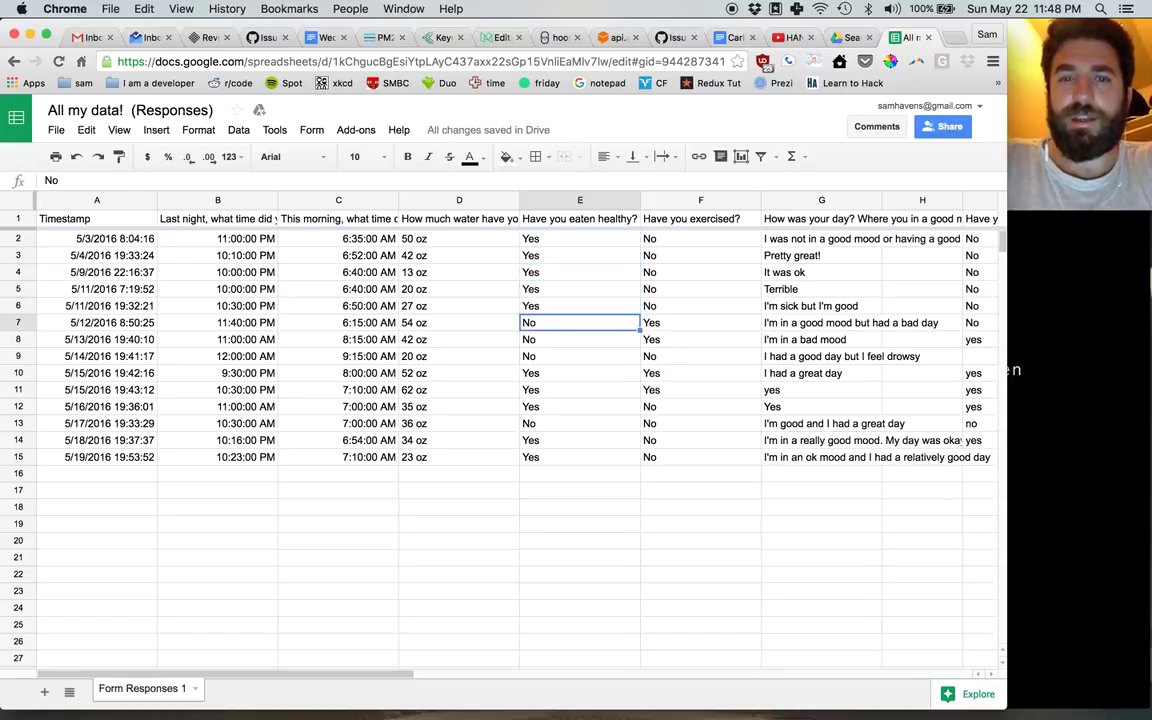
key(Return)
key(Return)
key(Return)
key(Return)
key(Return)
key(Return)
key(Return)
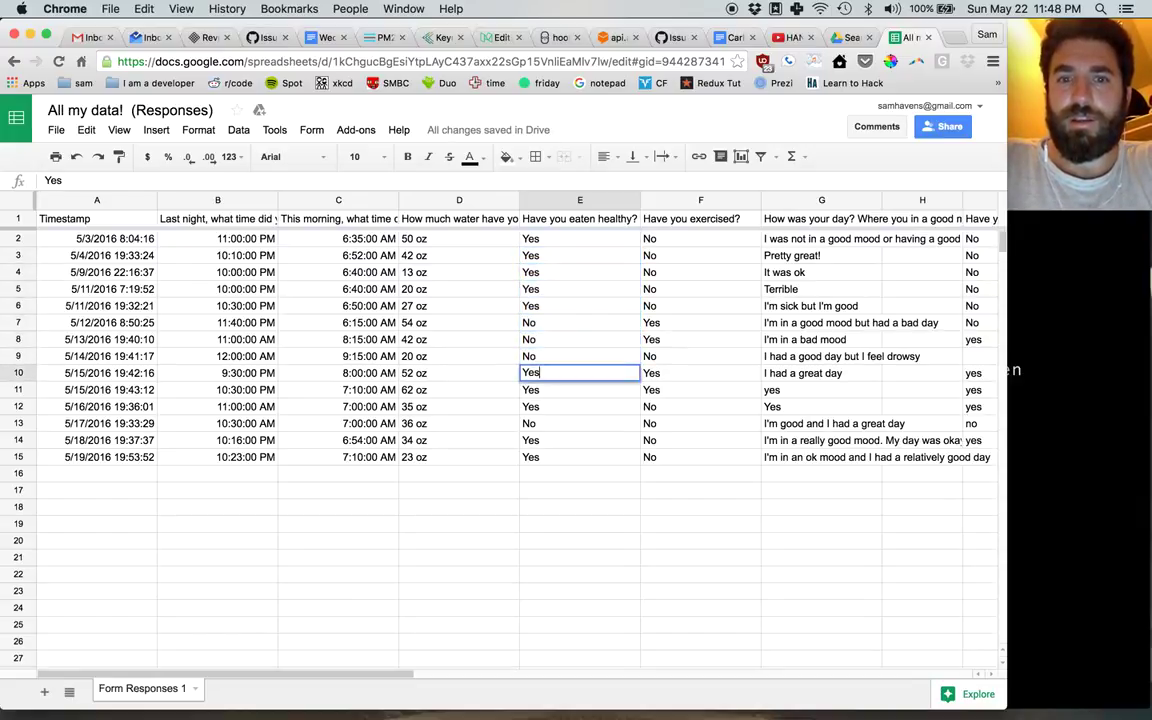
key(Return)
key(Return)
key(Return)
key(Return)
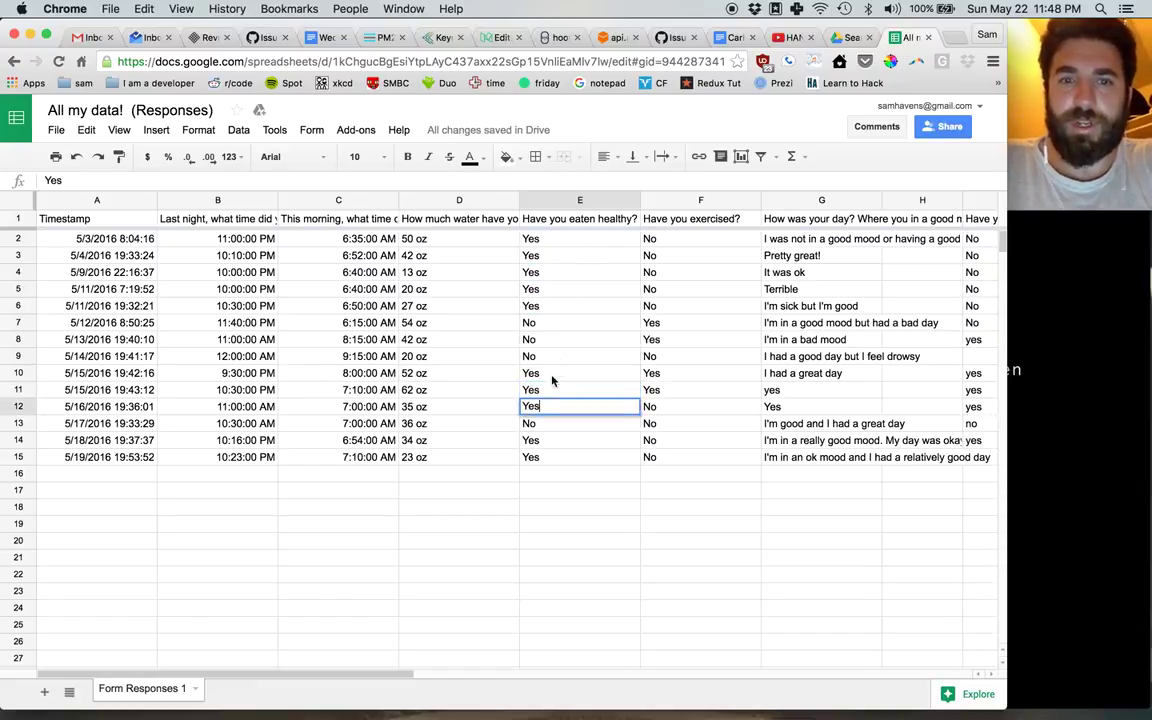
double_click(553, 388)
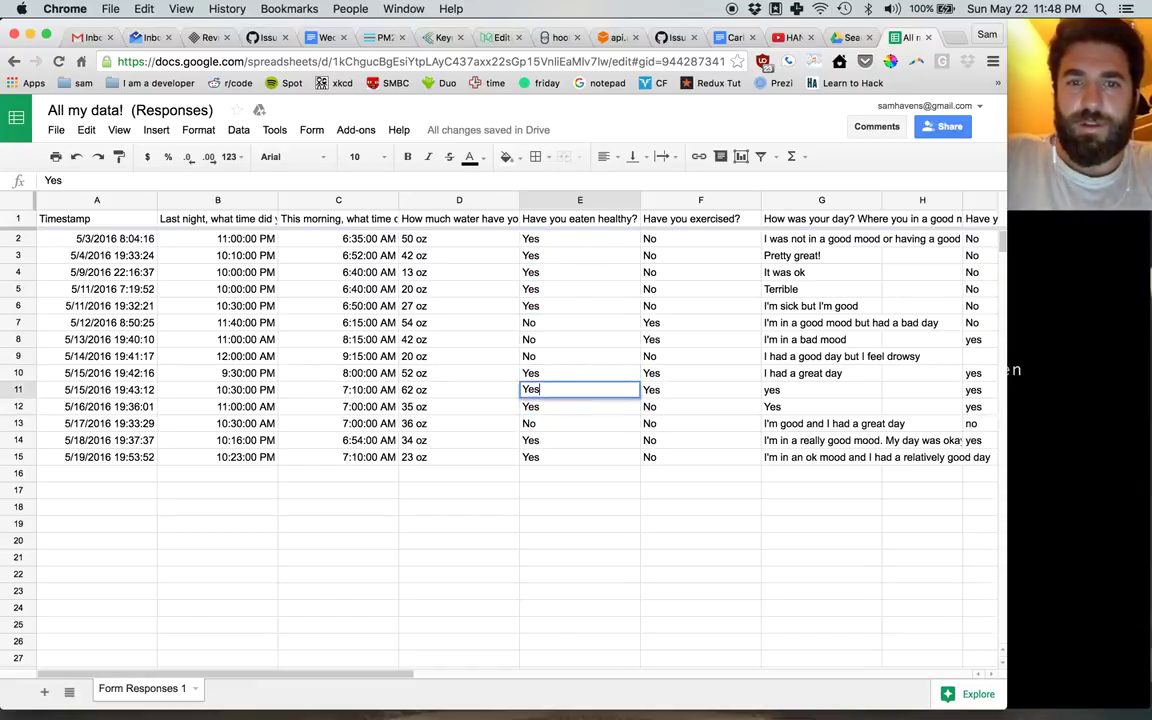
key(Return)
key(Return)
key(Return)
key(Return)
key(Return)
key(Return)
key(Return)
key(Return)
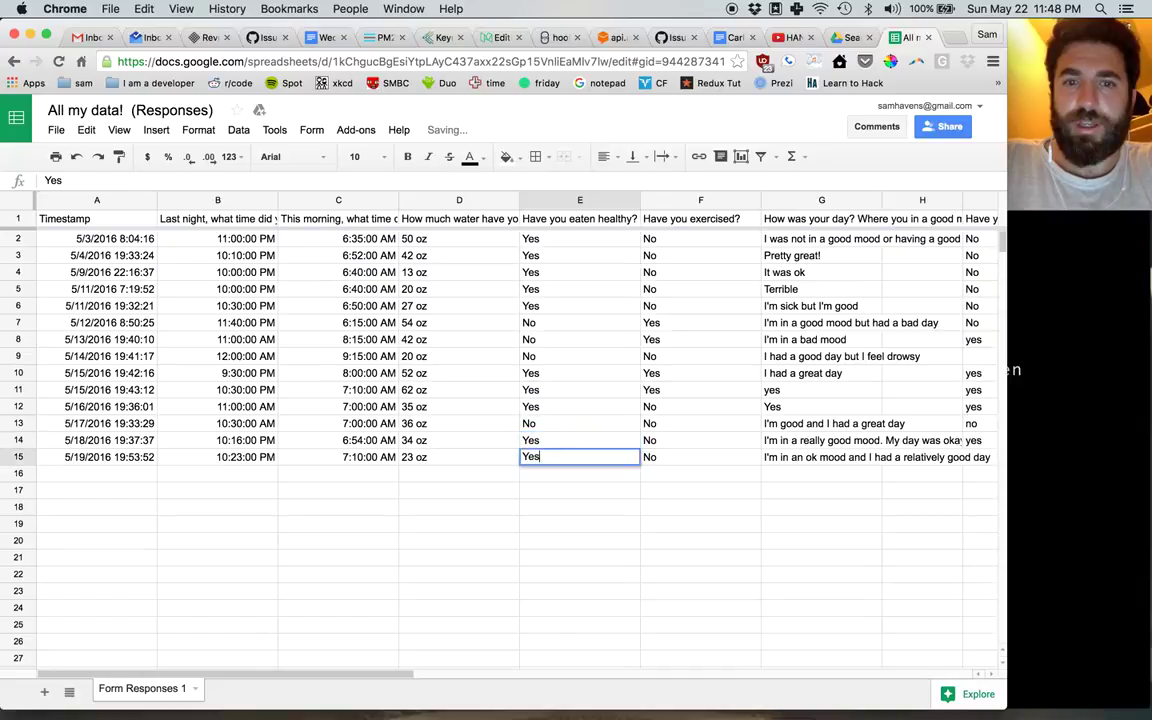
key(Return)
- Preview column E's healthy-eating answers as a column chart and as a pie chart
click(575, 202)
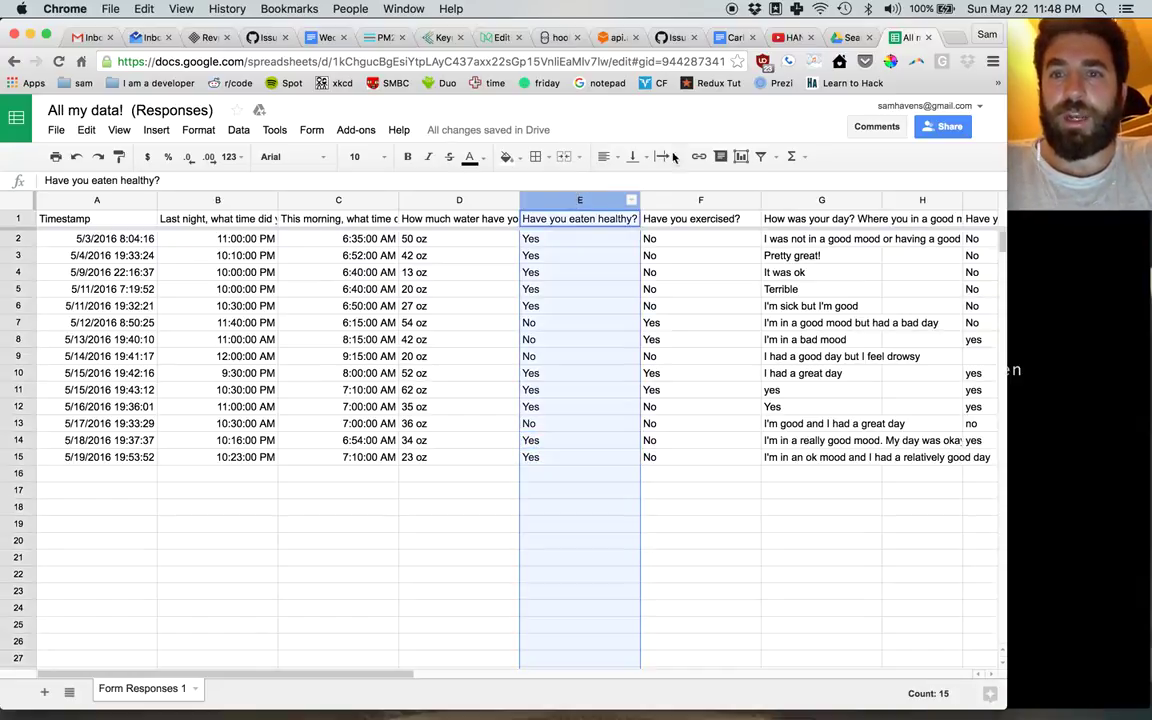
click(741, 157)
mouse_move(527, 395)
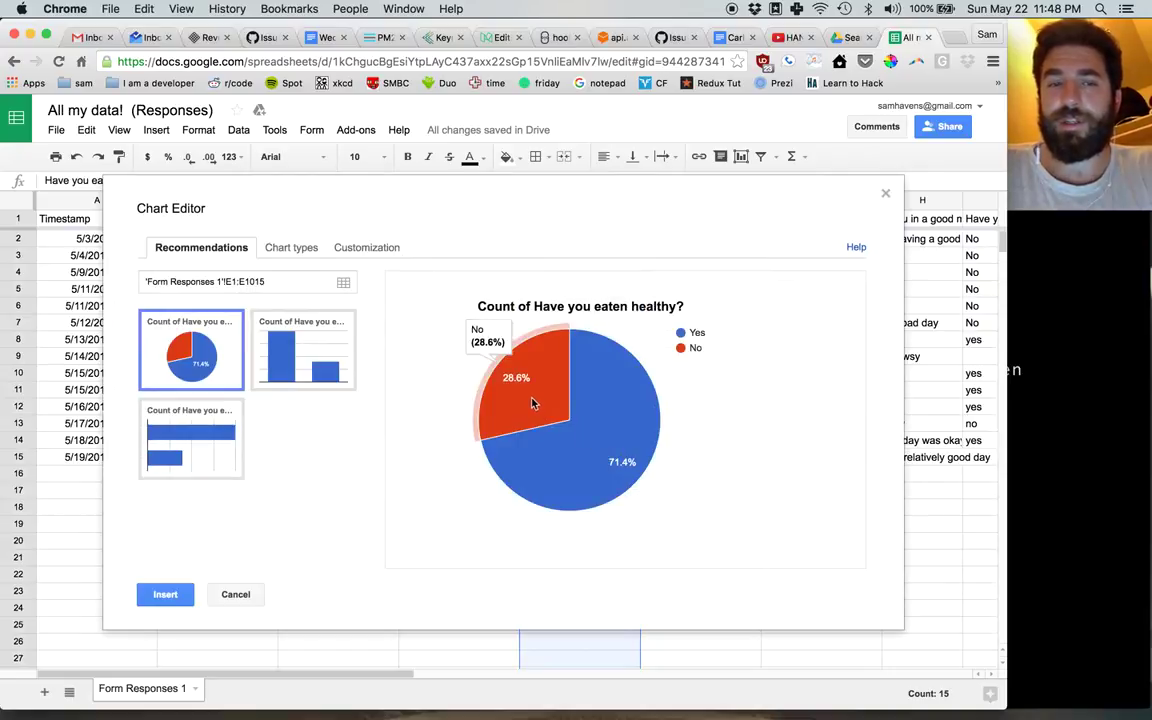
click(323, 354)
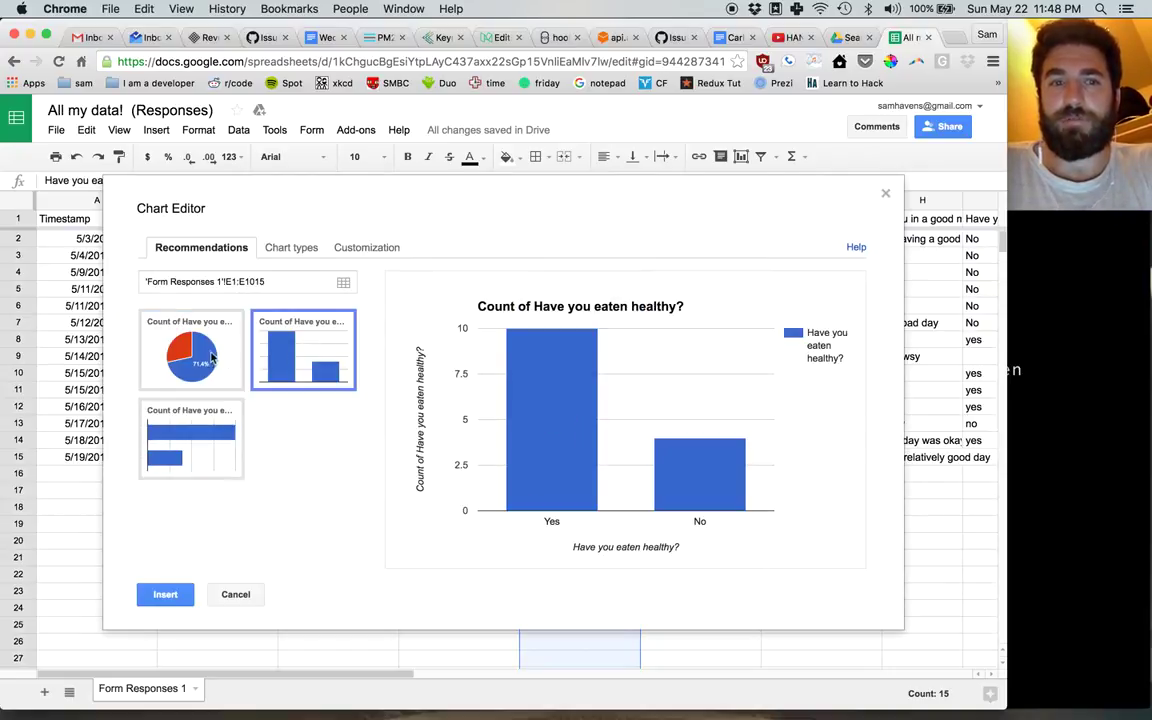
click(211, 356)
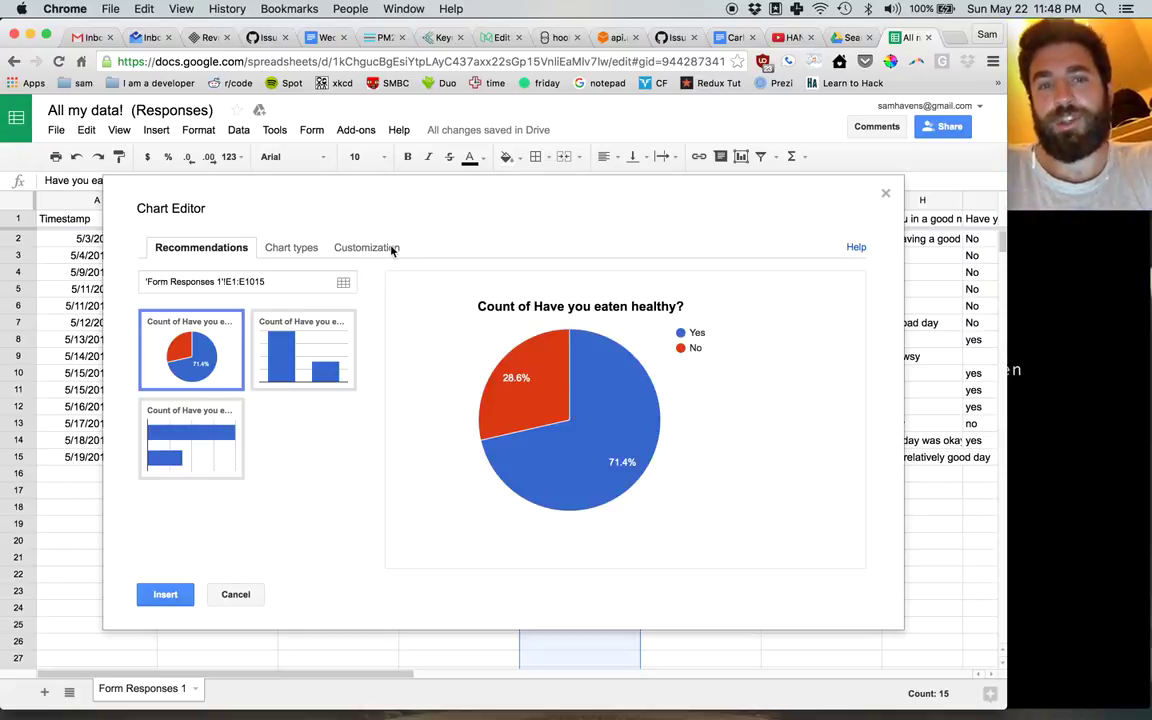
- Compare column, bar and pie previews again, then cancel without adding a chart
click(344, 247)
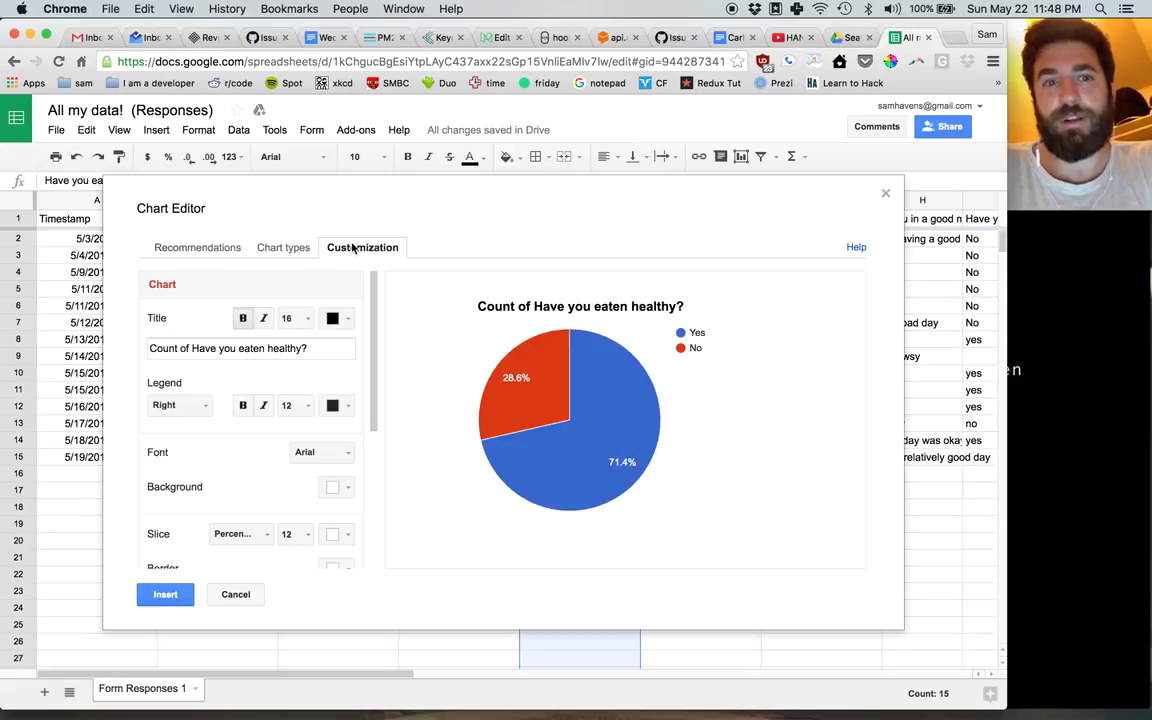
click(289, 252)
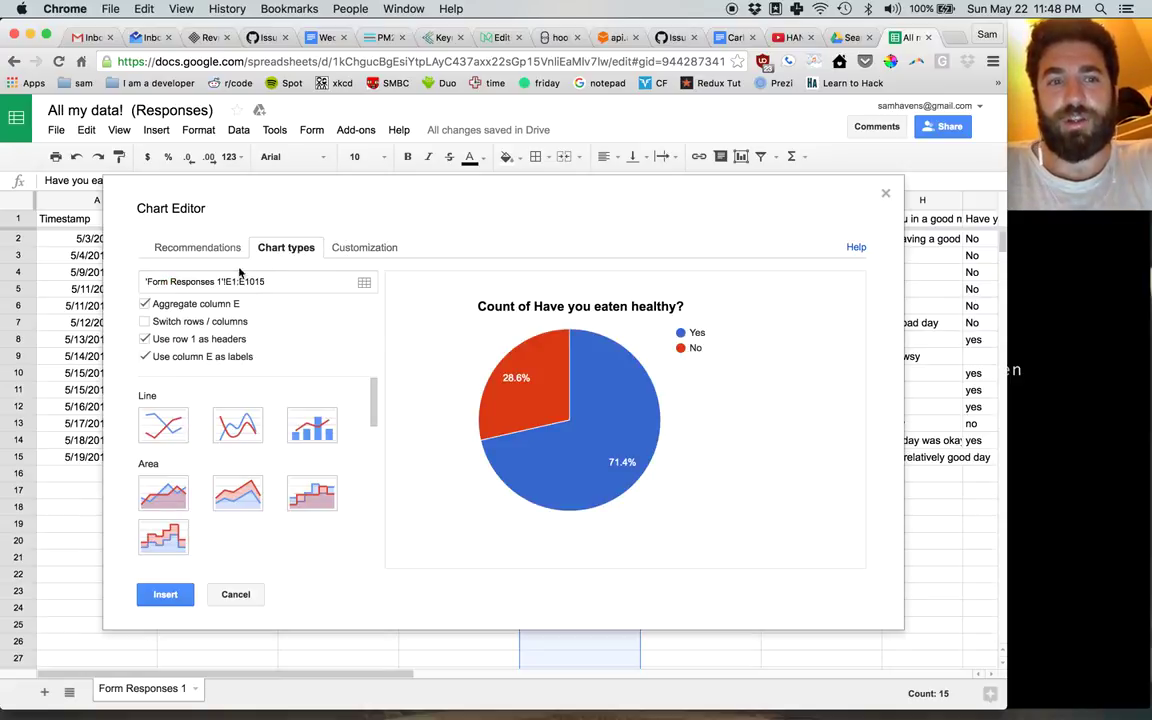
click(187, 250)
click(285, 365)
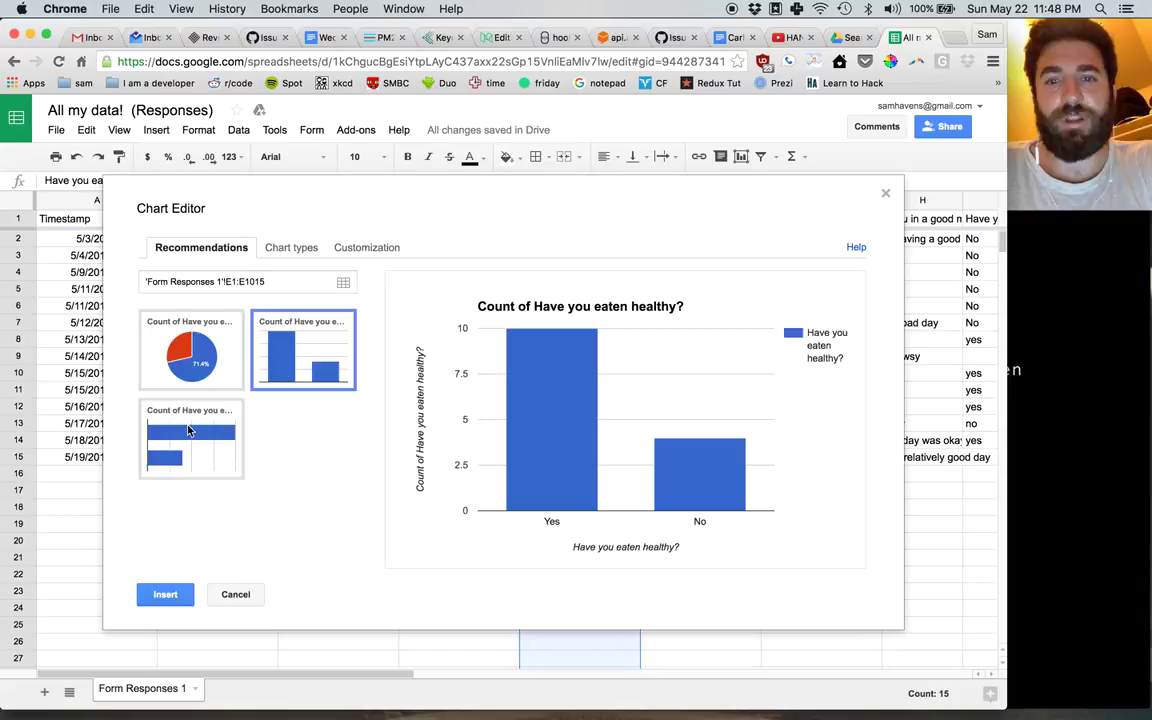
click(188, 430)
click(192, 362)
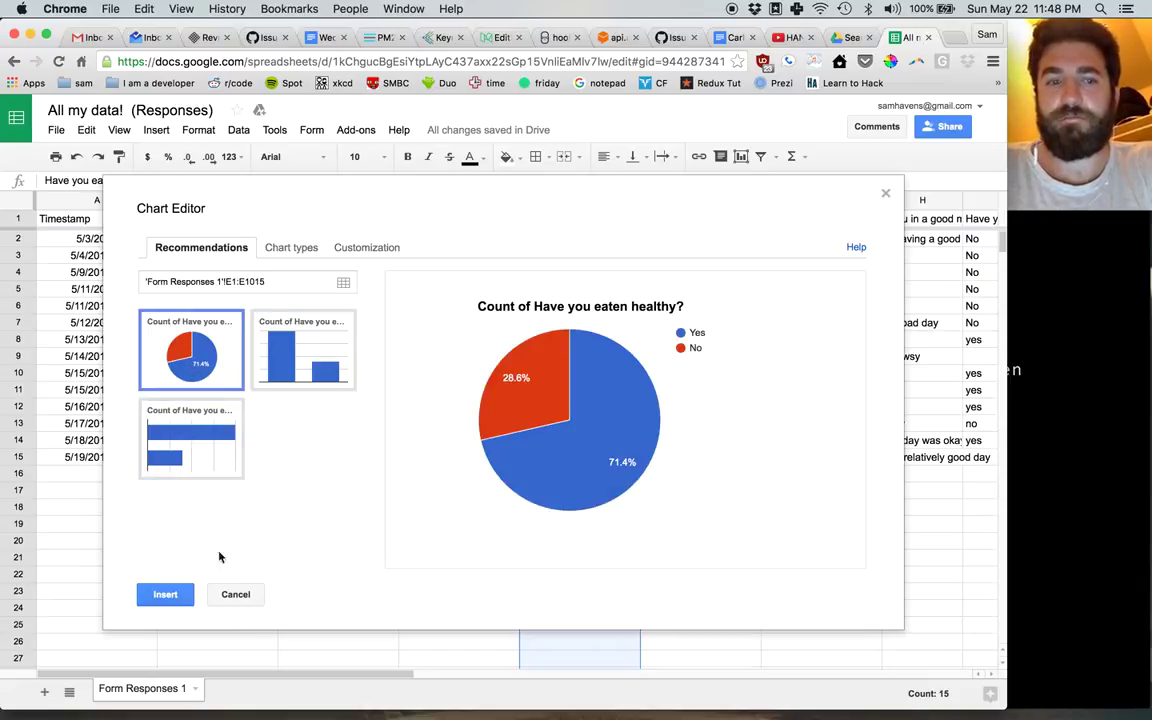
click(236, 594)
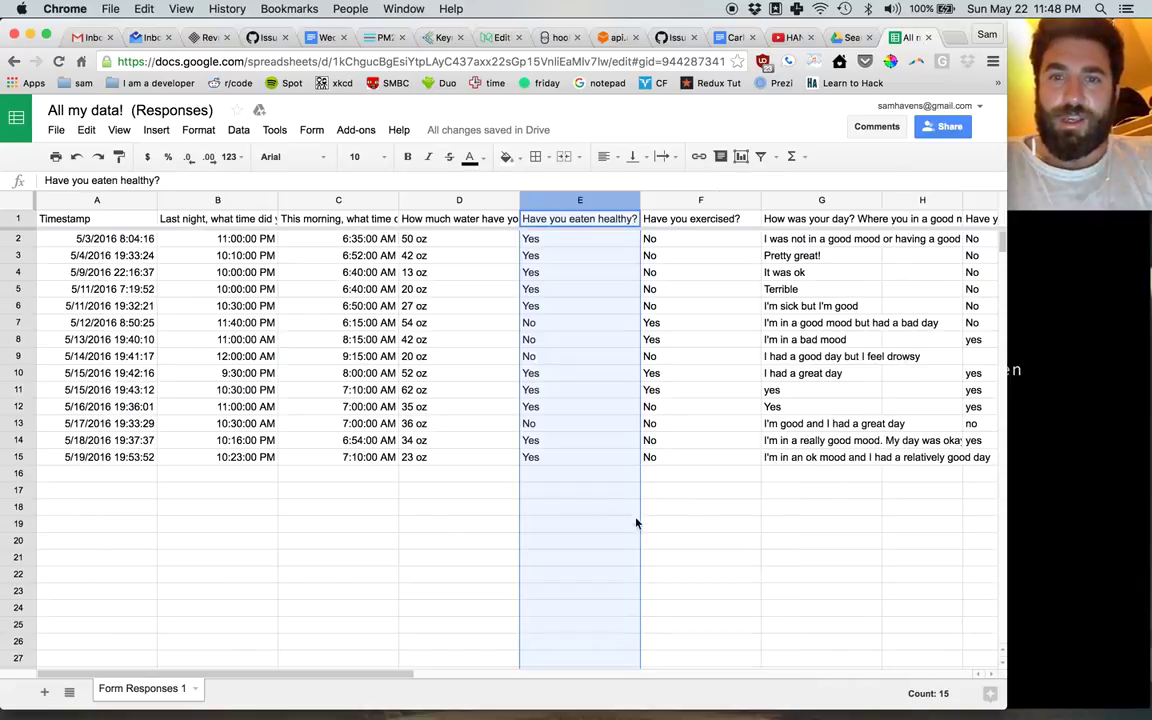
click(696, 516)
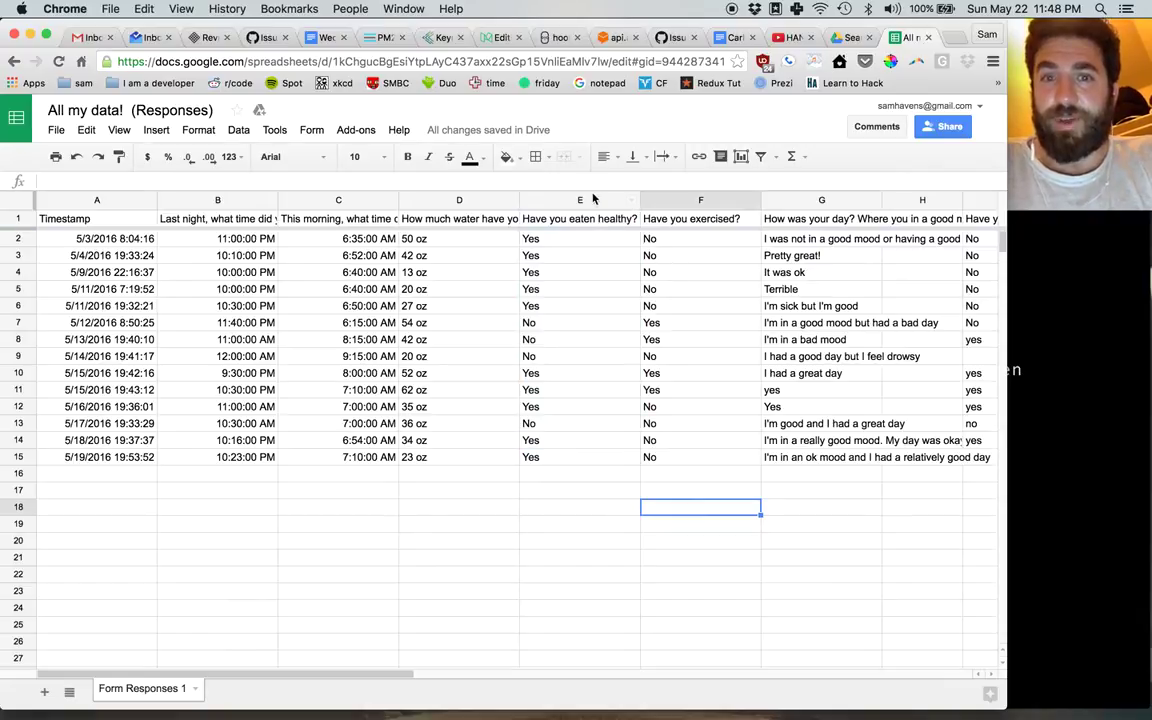
drag(540, 199, 696, 200)
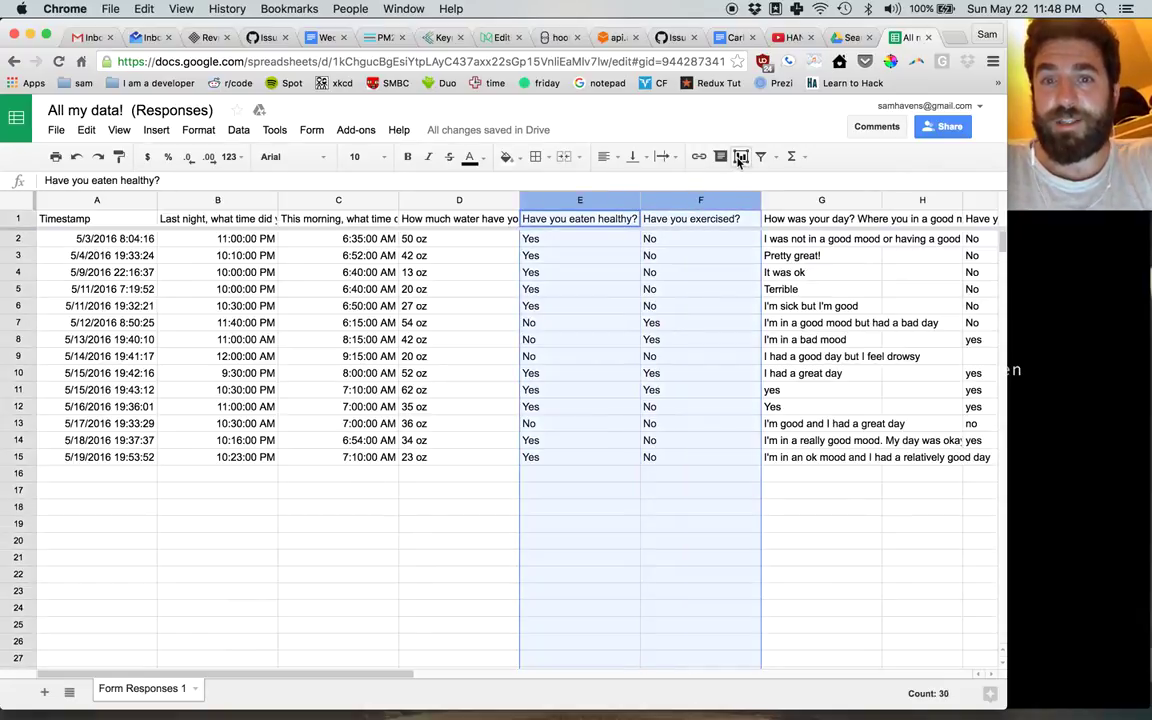
click(740, 158)
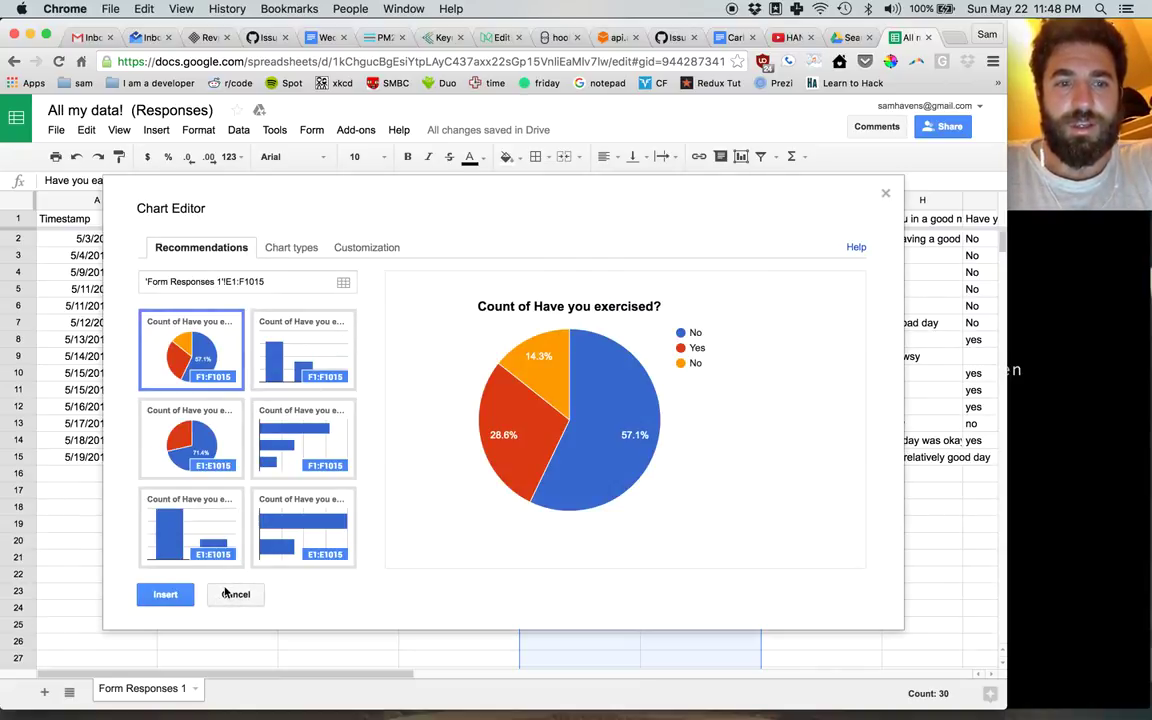
click(312, 358)
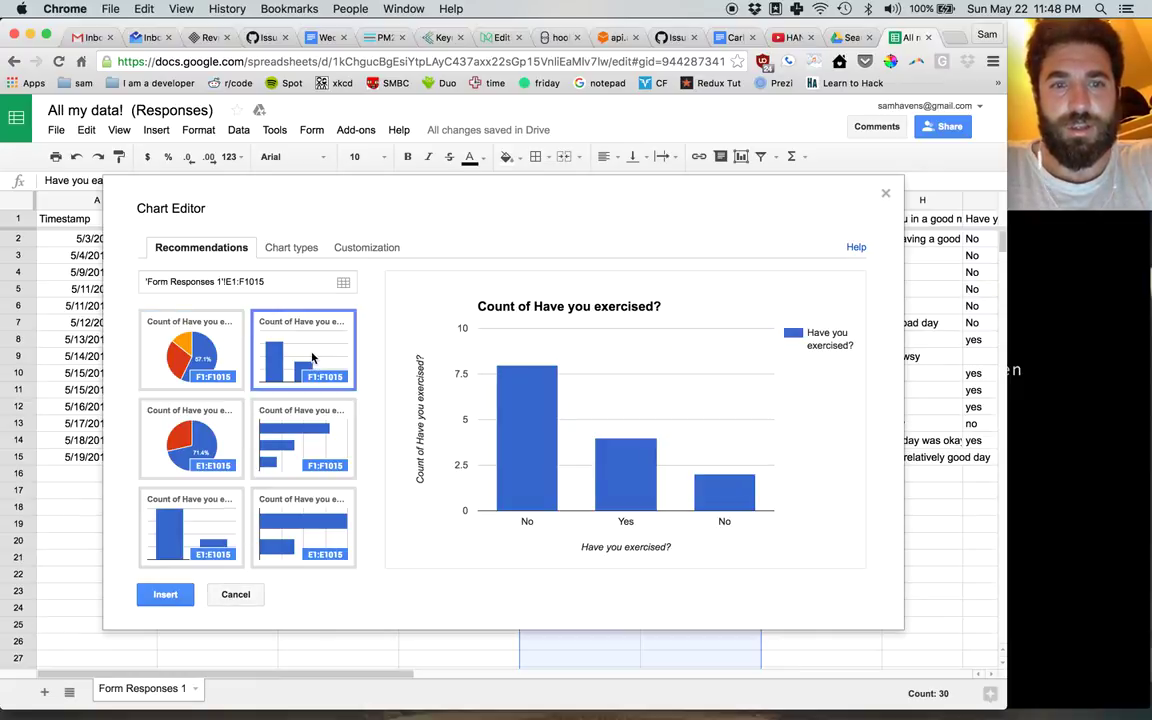
click(312, 426)
click(240, 600)
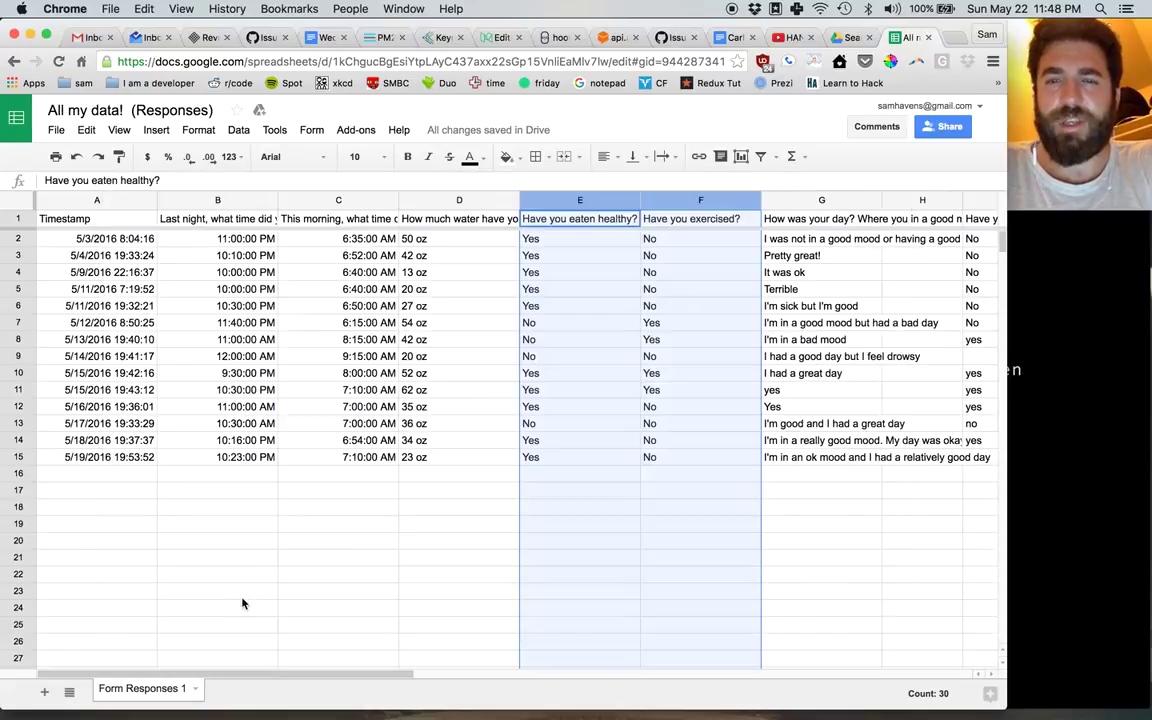
click(550, 306)
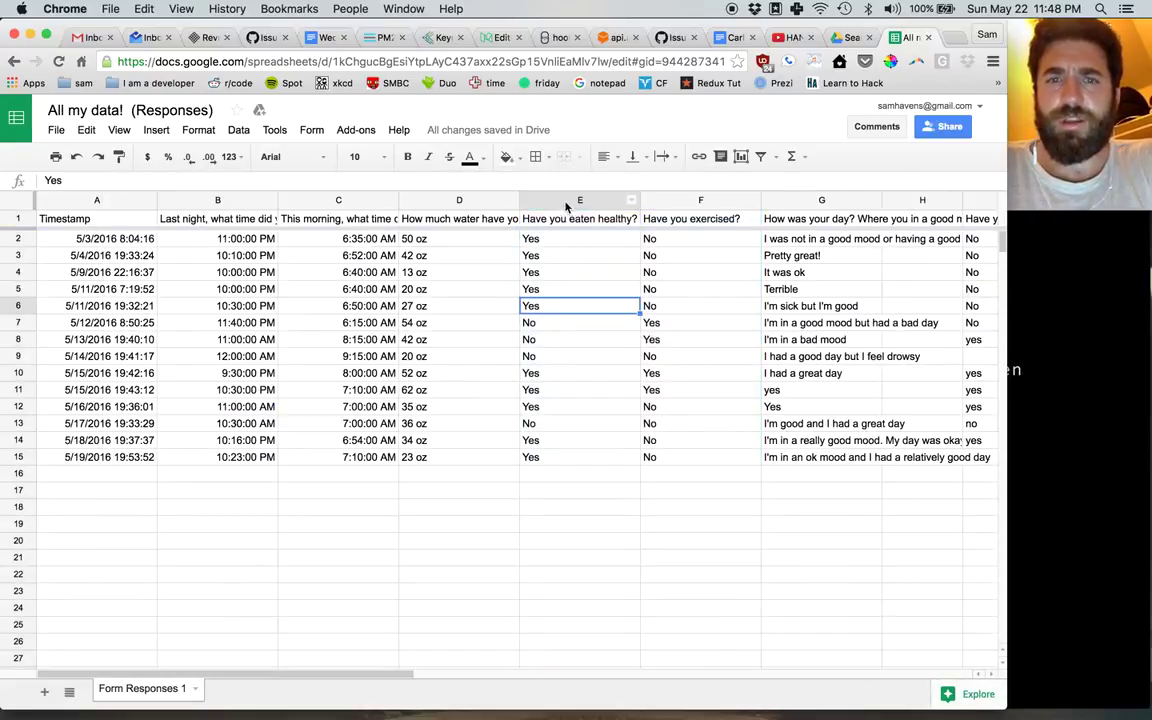
drag(566, 205, 681, 198)
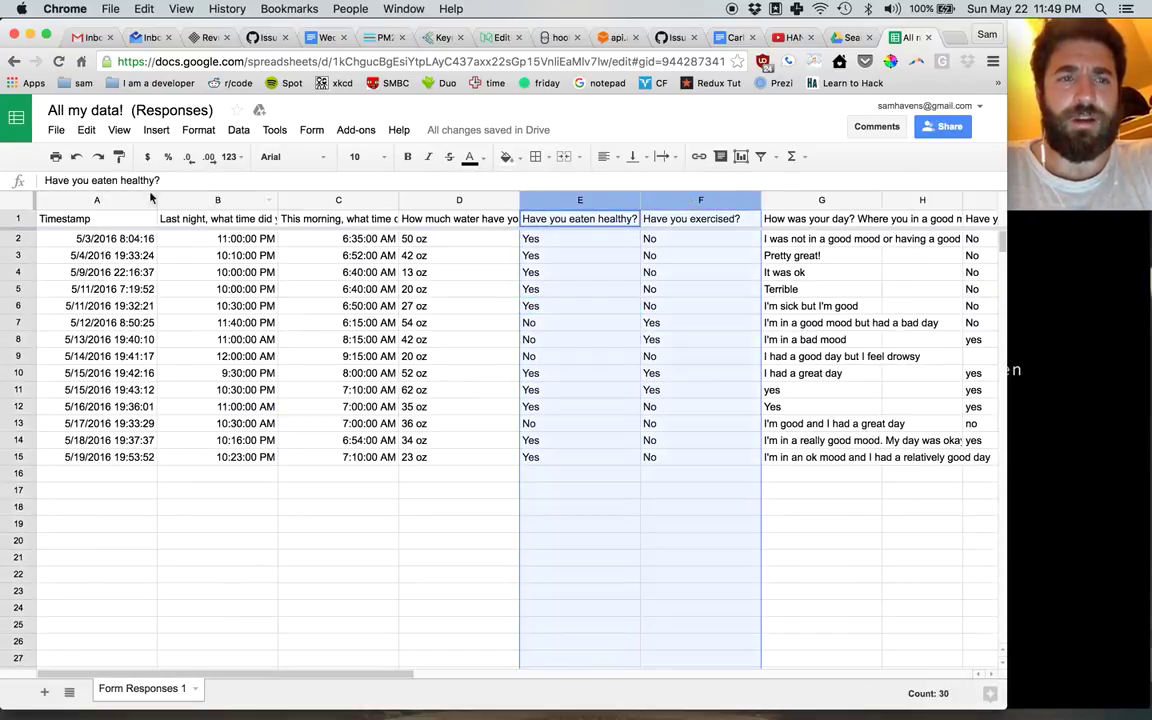
drag(151, 197, 72, 182)
drag(462, 322, 468, 334)
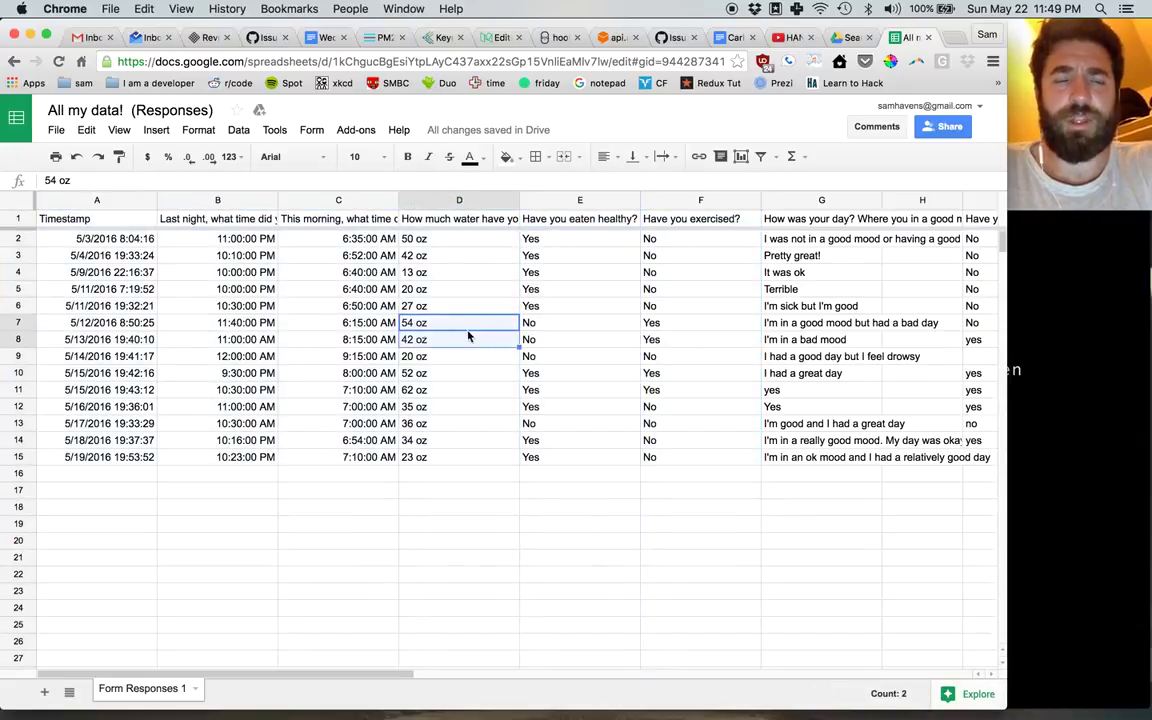
click(94, 200)
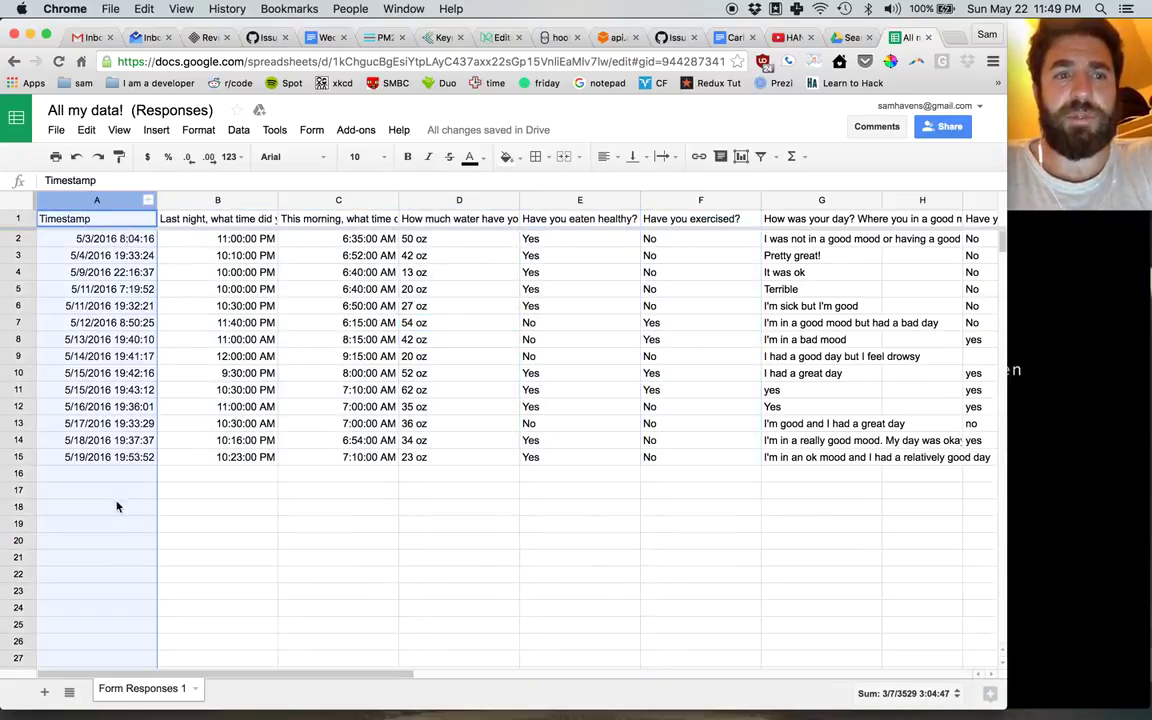
click(352, 599)
scroll(352, 599, right, 2)
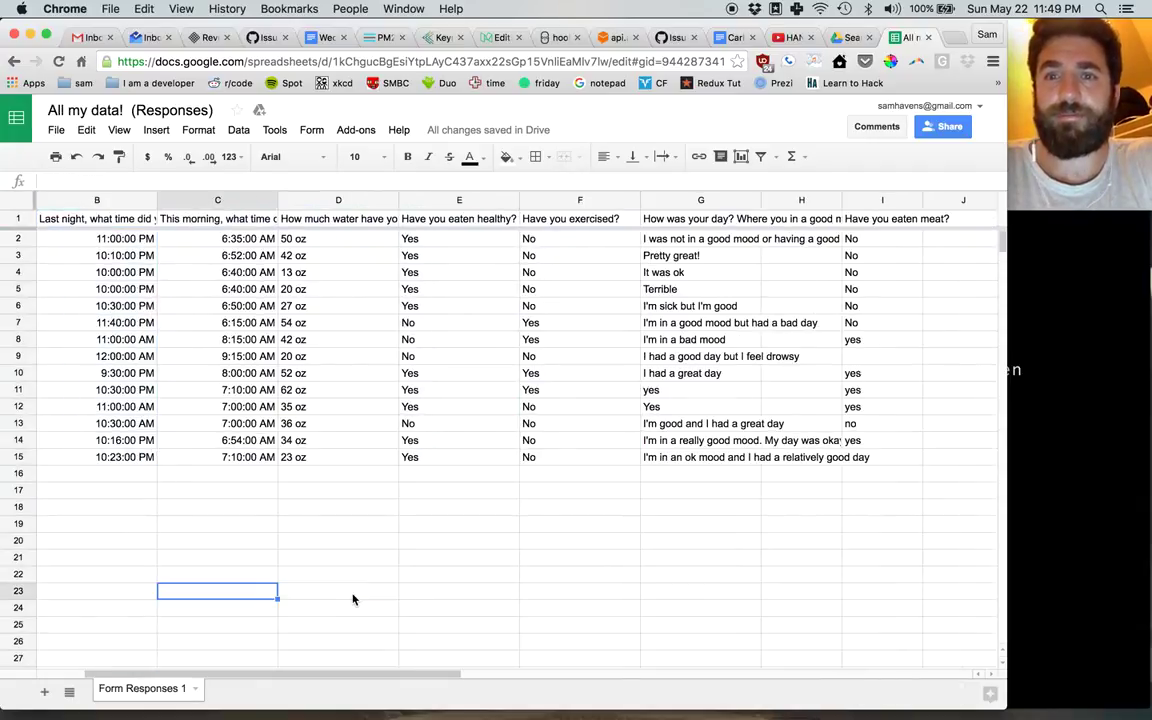
click(683, 200)
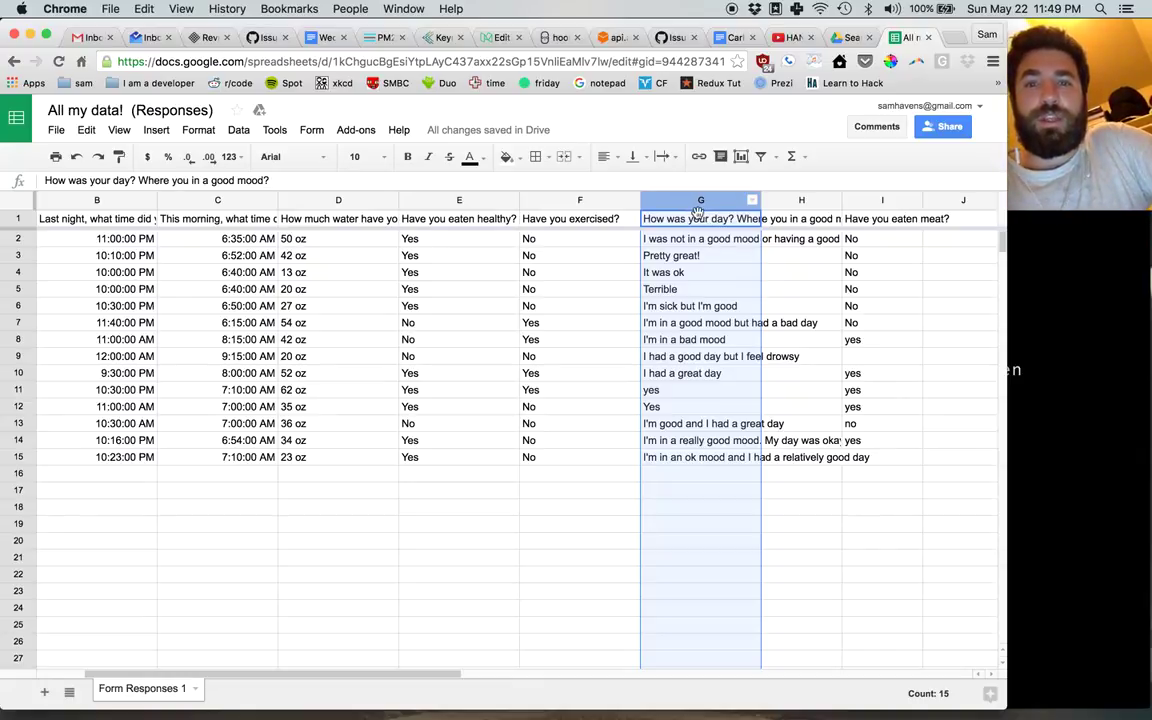
click(684, 240)
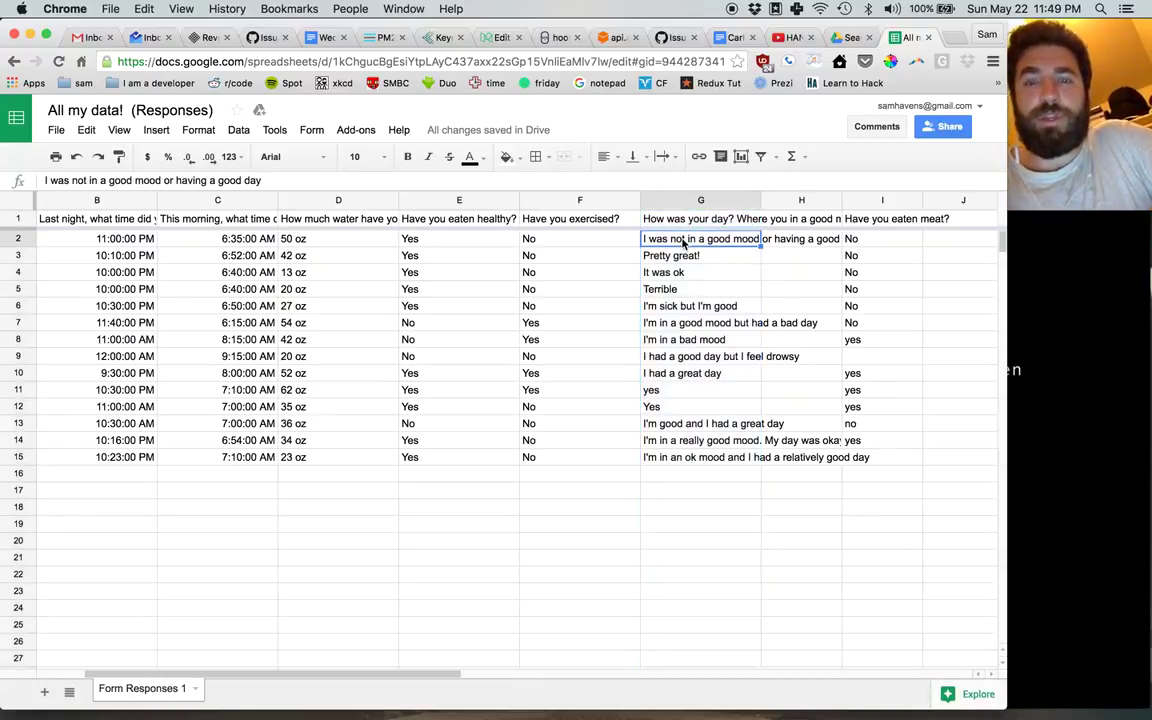
click(663, 258)
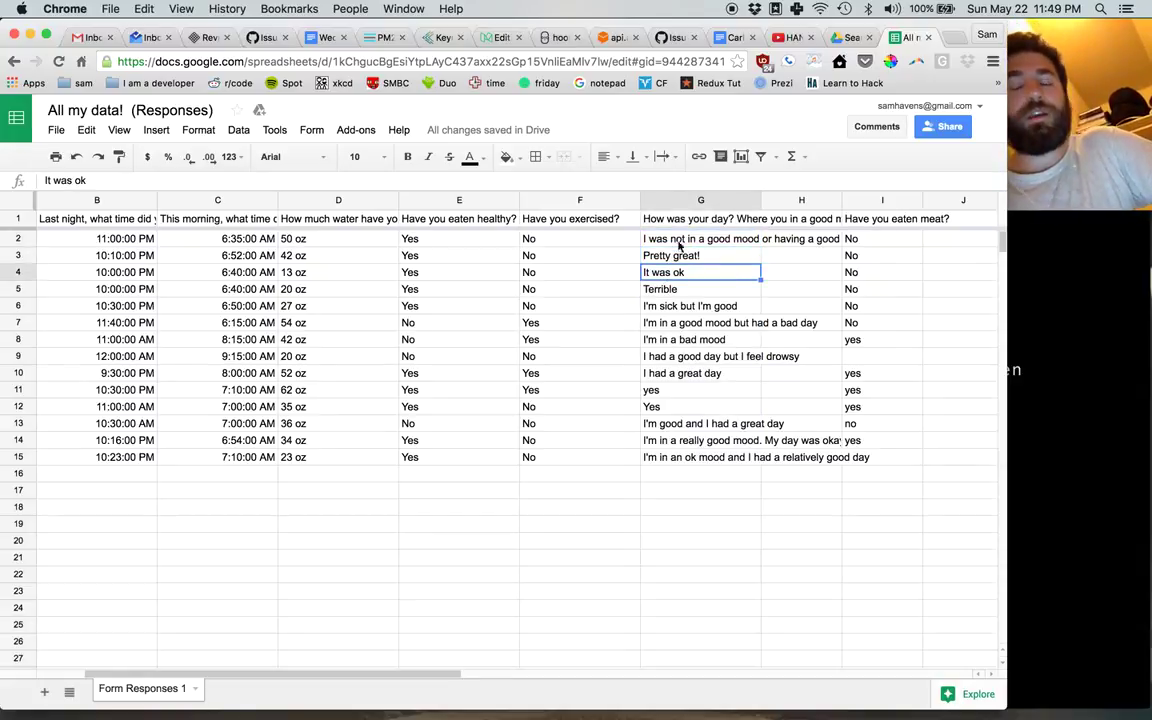
click(900, 199)
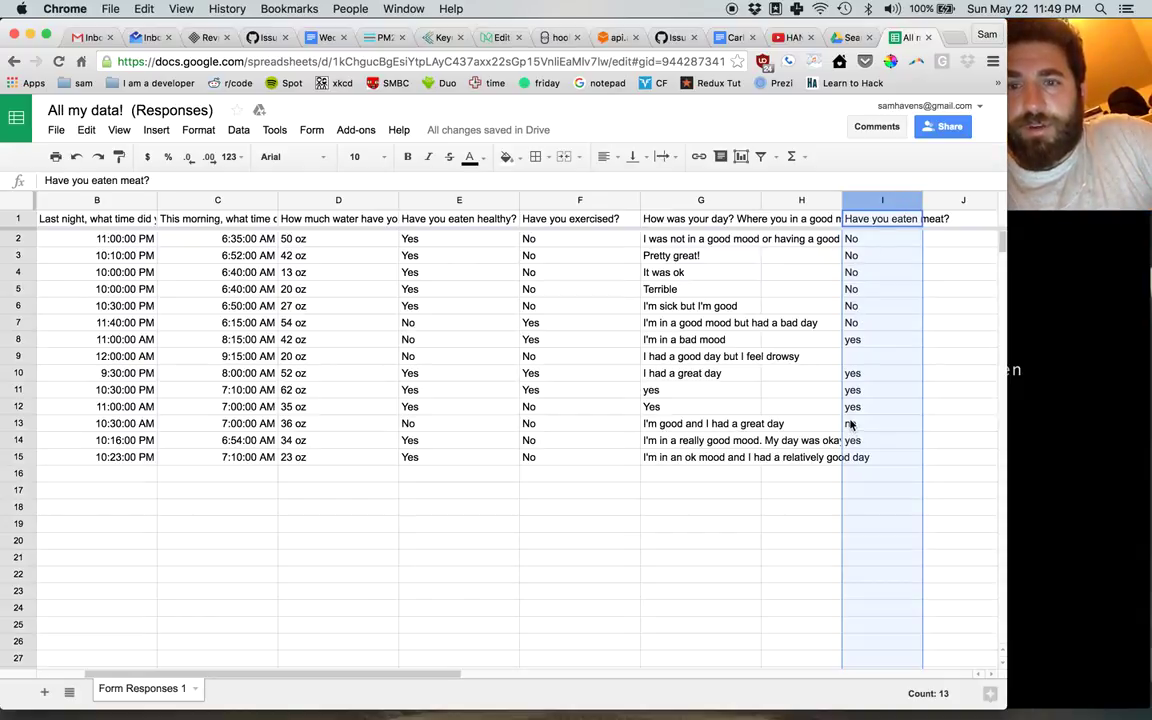
click(887, 321)
click(686, 457)
scroll(686, 465, left, 2)
scroll(686, 468, down, 1)
scroll(686, 467, up, 1)
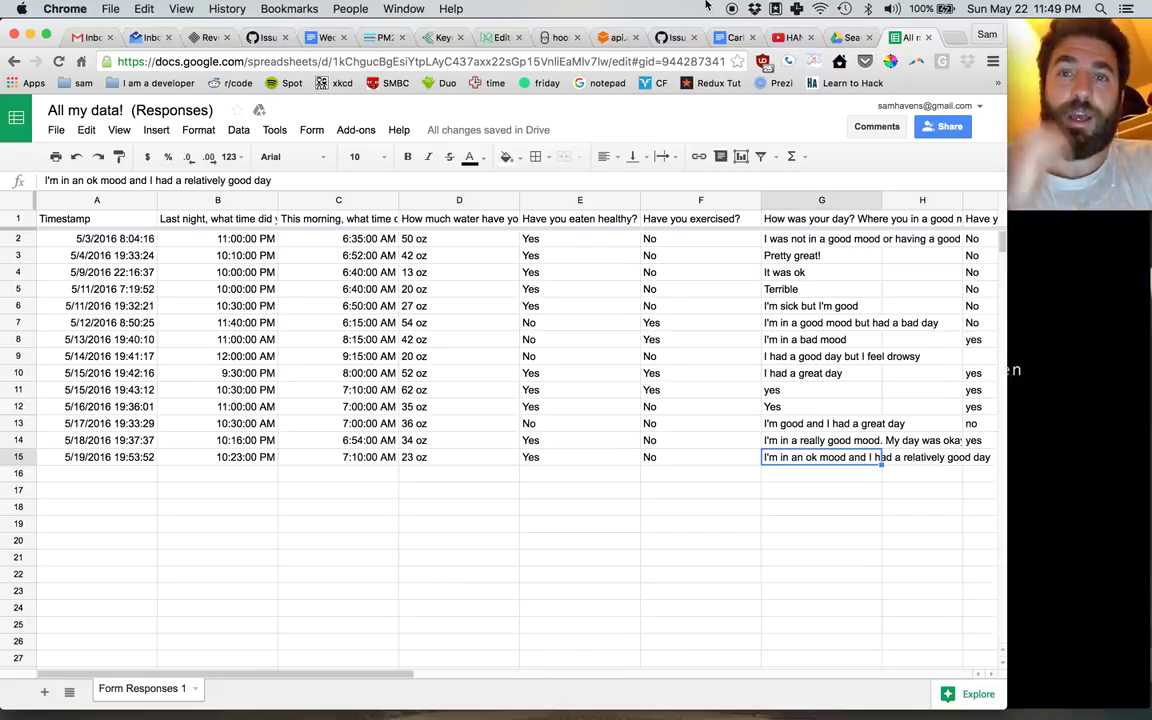
- Discard the stray 'w' in G15 and undo to restore the original E7 and E13 answers
text(w)
key(BackSpace)
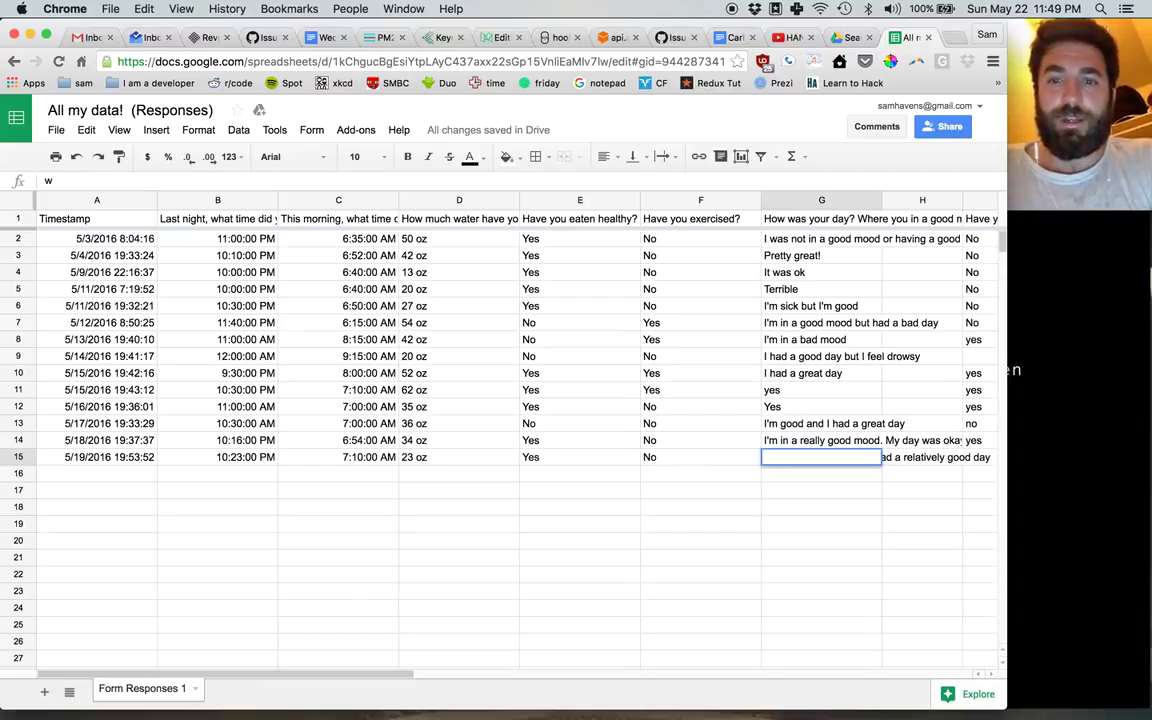
key(super+z)
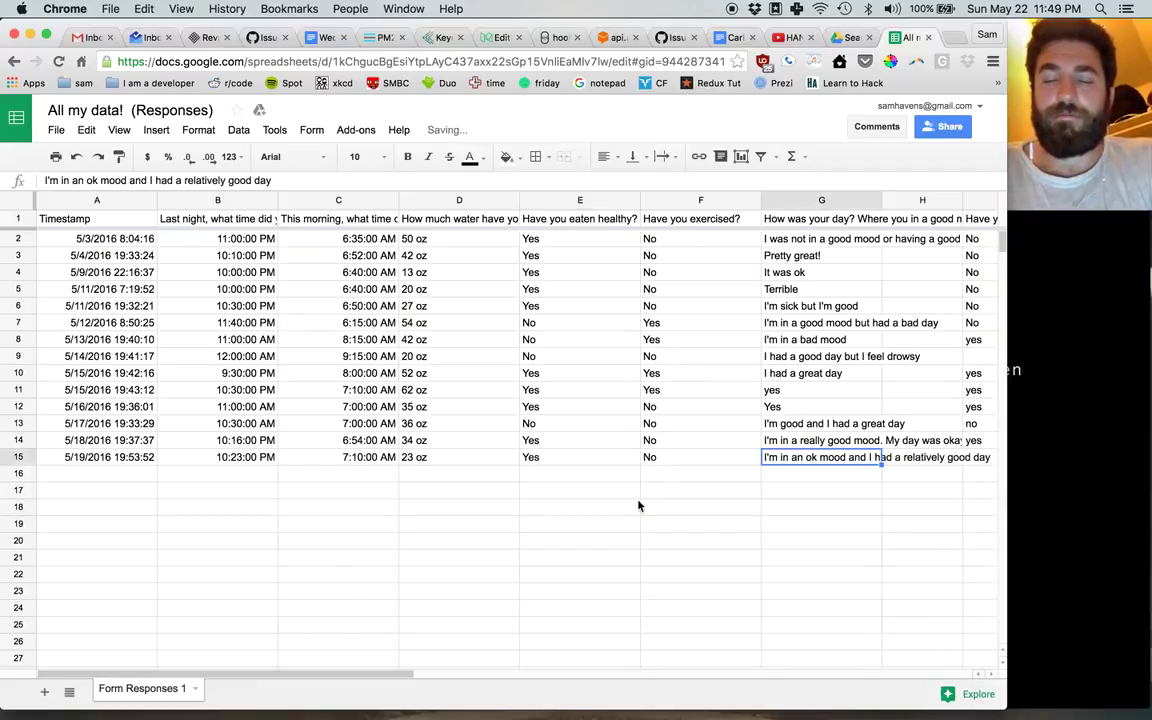
key(super+z)
key(super+z)
key(super+z)
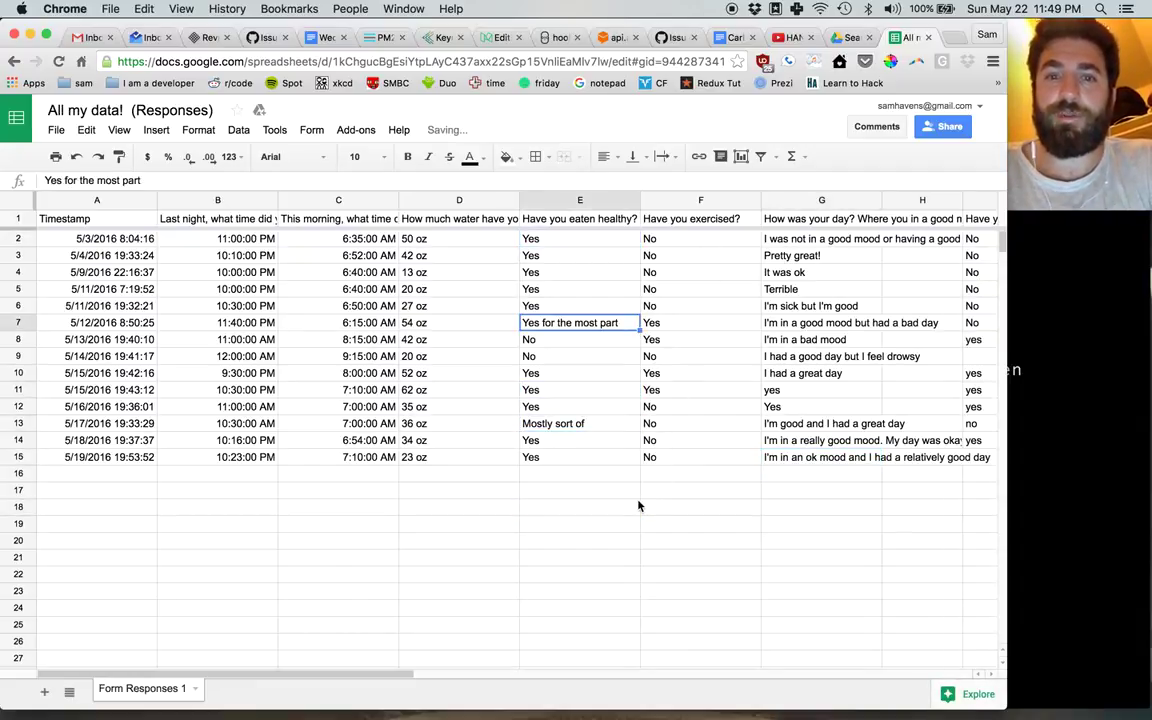
click(638, 506)
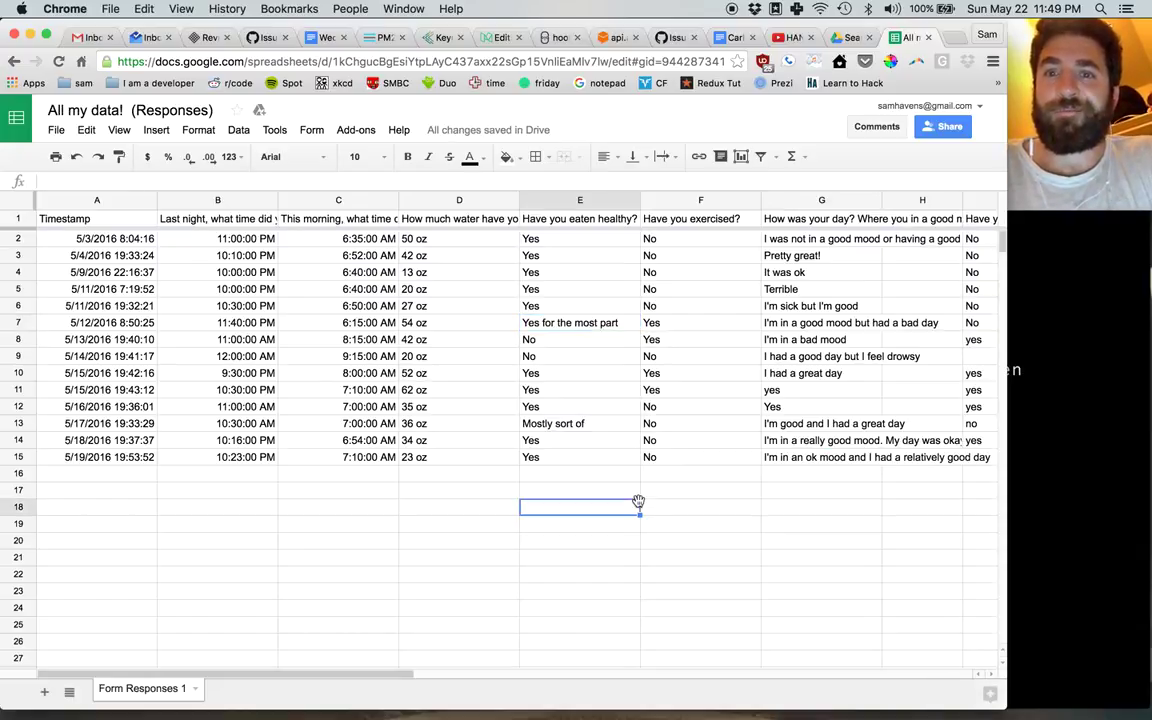